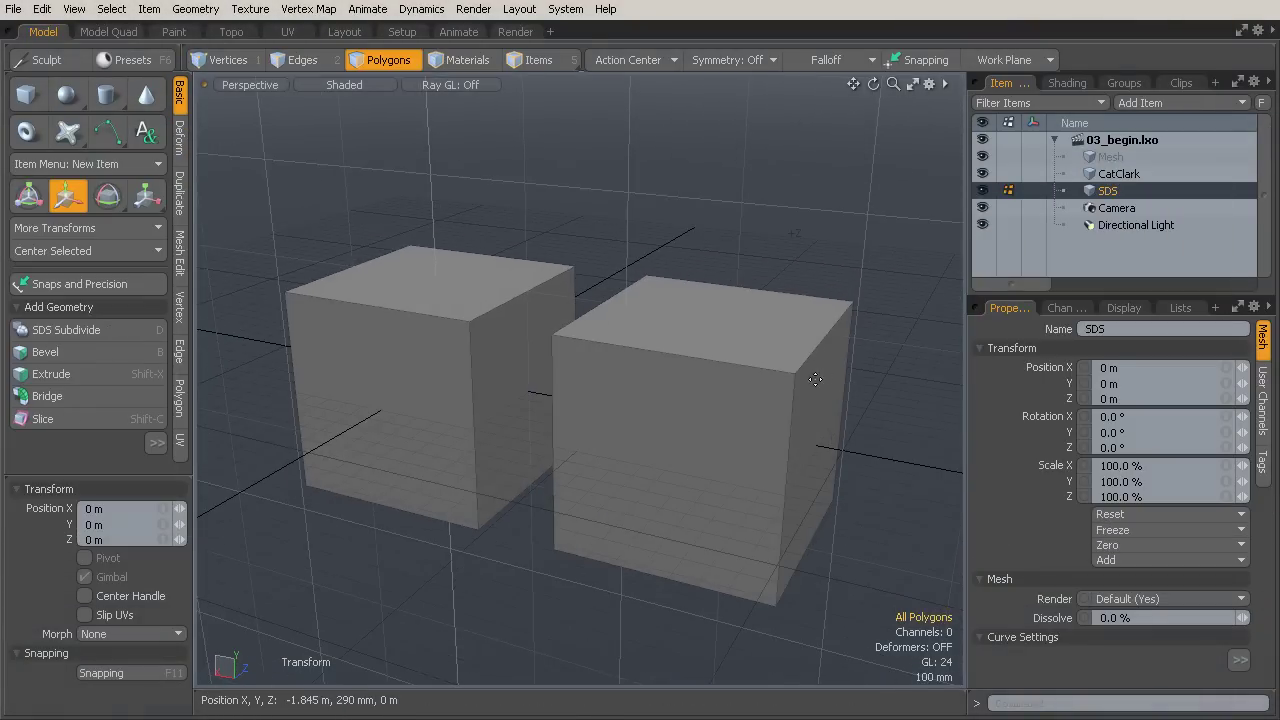
Orbit and reposition the view to frame both the CatClark and SDS cubes.
alt+drag(424, 298, 421, 306)
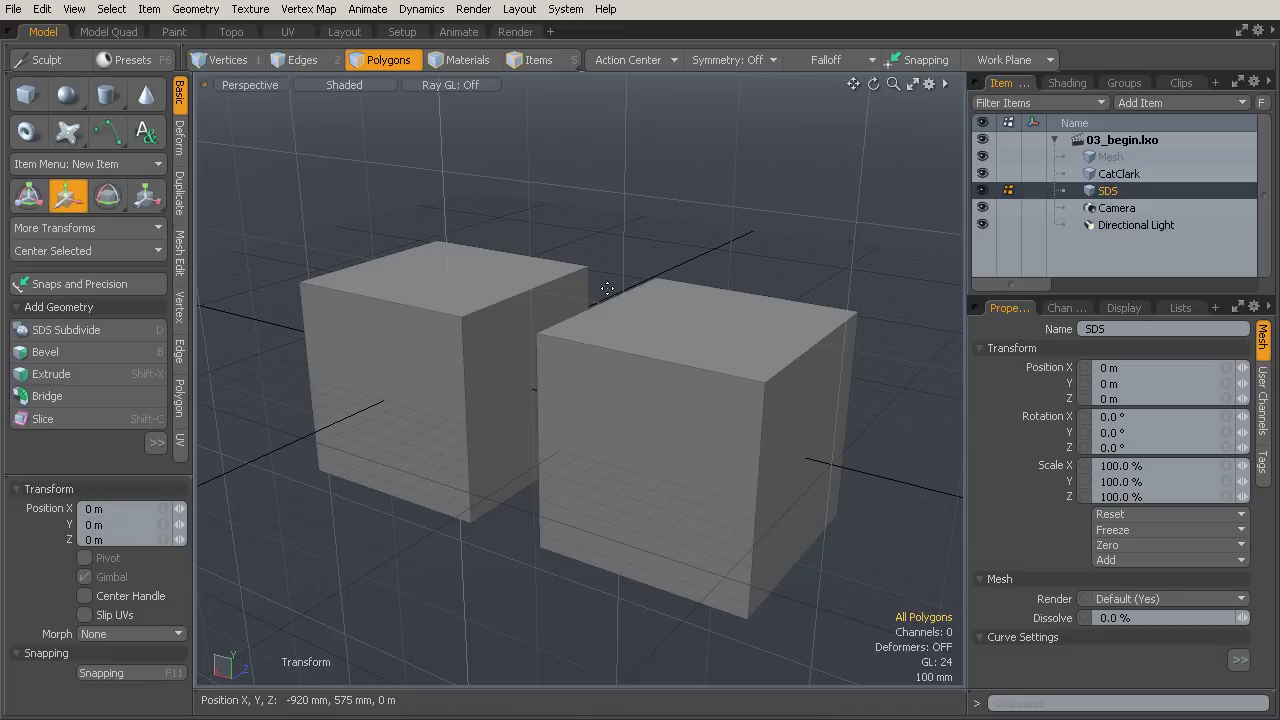
alt+drag(610, 289, 614, 333)
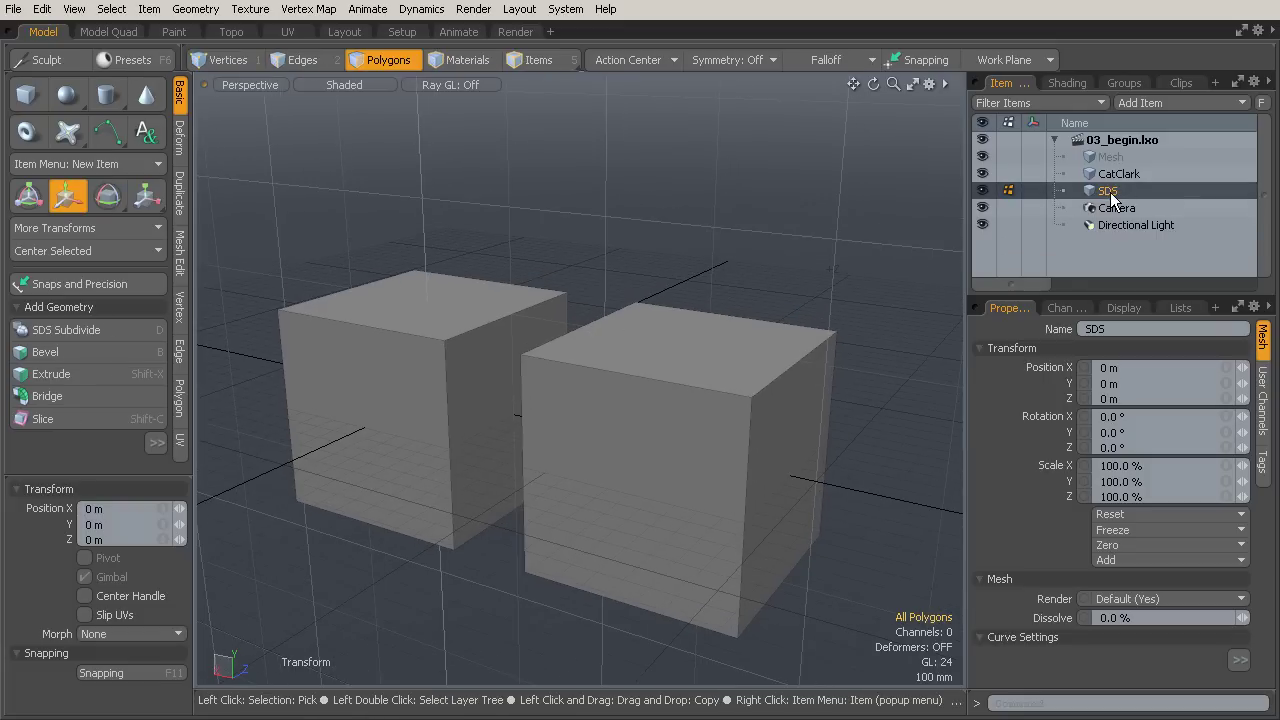
Toggle subdivision smoothing on the SDS cube and orbit around its rounded shape.
key(Tab)
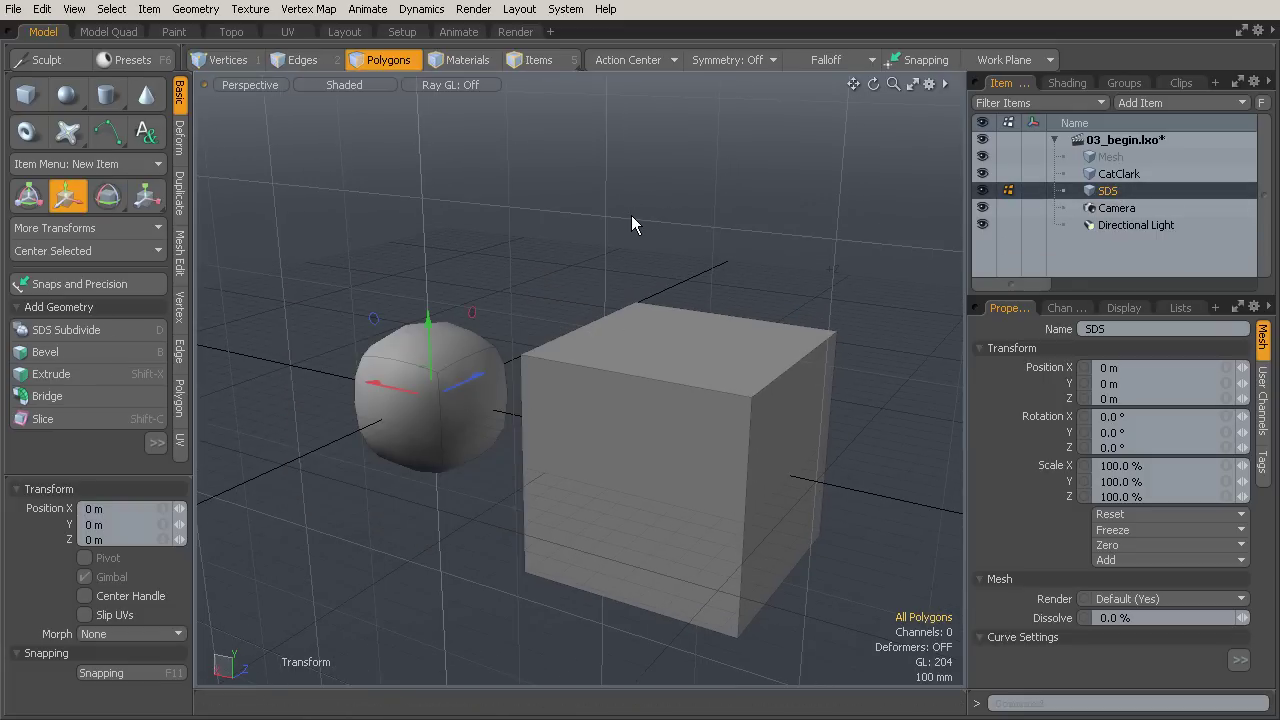
alt+drag(531, 303, 551, 347)
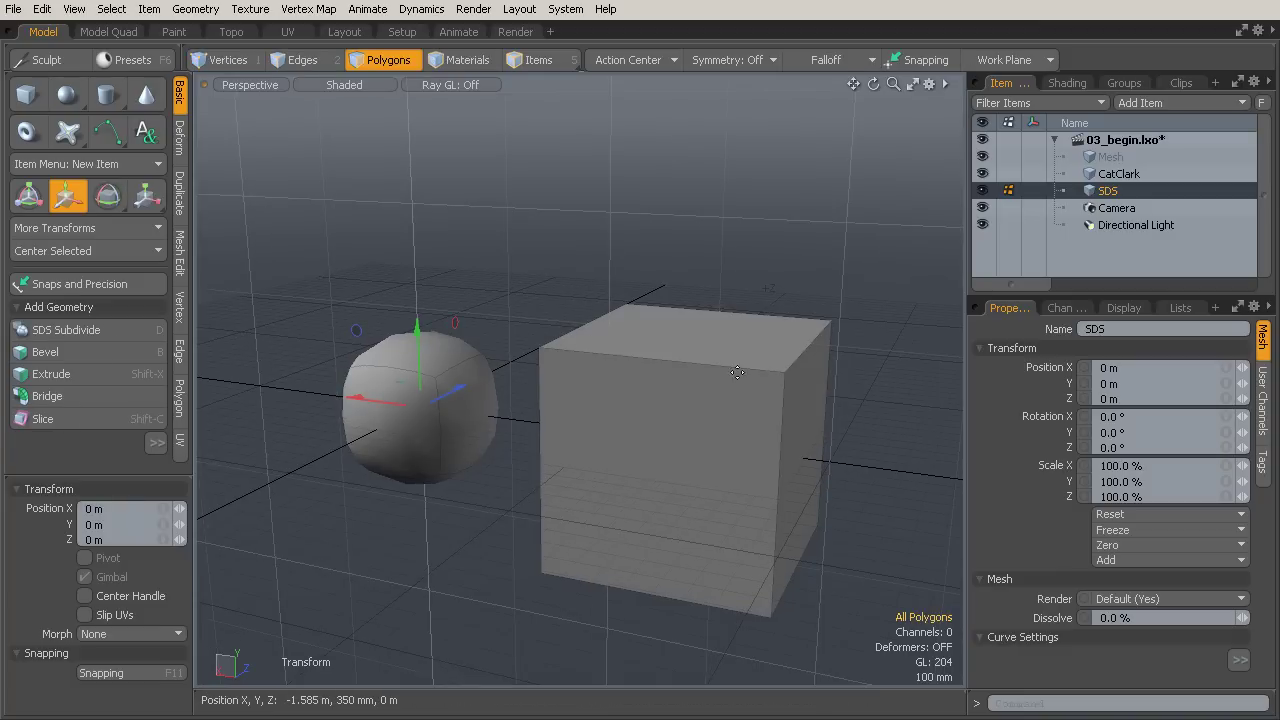
alt+drag(823, 394, 708, 350)
mouse_move(634, 366)
alt+mouse_down()
mouse_move(735, 368)
mouse_move(632, 357)
mouse_move(700, 329)
mouse_move(663, 374)
mouse_move(665, 346)
mouse_move(630, 346)
mouse_move(651, 340)
alt+mouse_up()
Zoom and orbit the cube into view, then widen the item list and properties panels.
scroll(677, 367, up, 3)
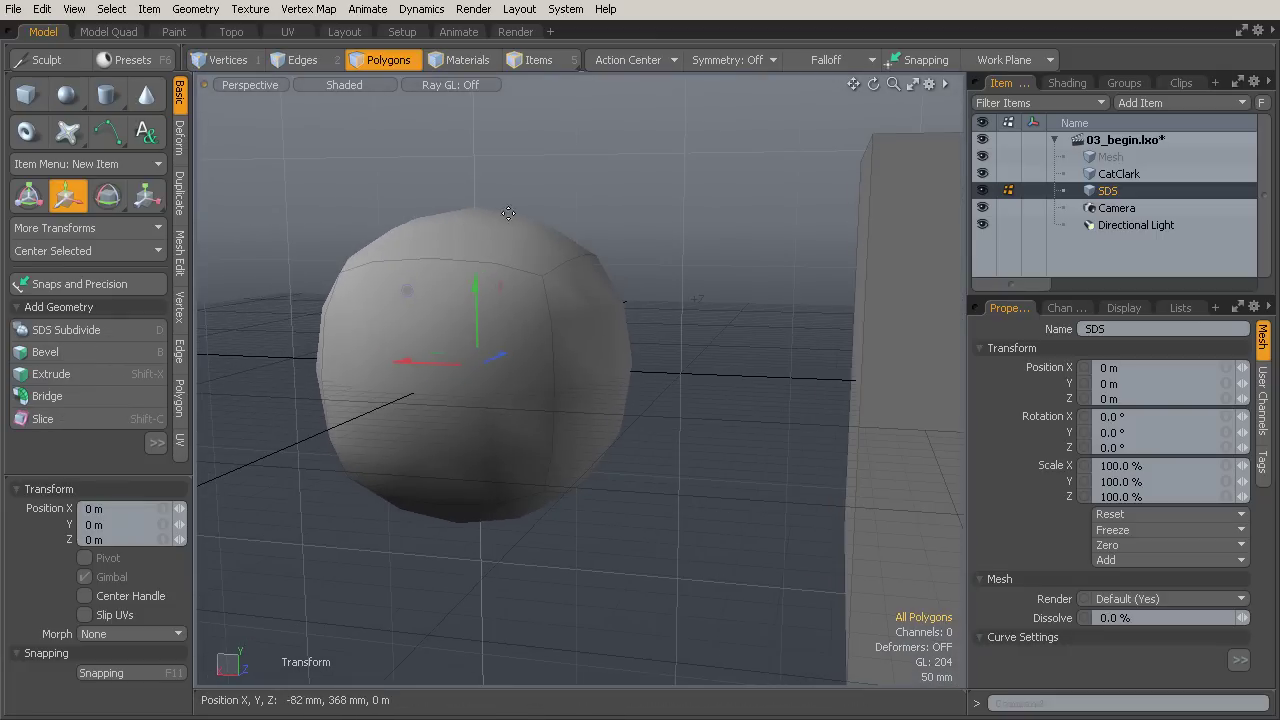
mouse_move(654, 263)
alt+mouse_down()
mouse_move(620, 289)
mouse_move(988, 256)
alt+mouse_up()
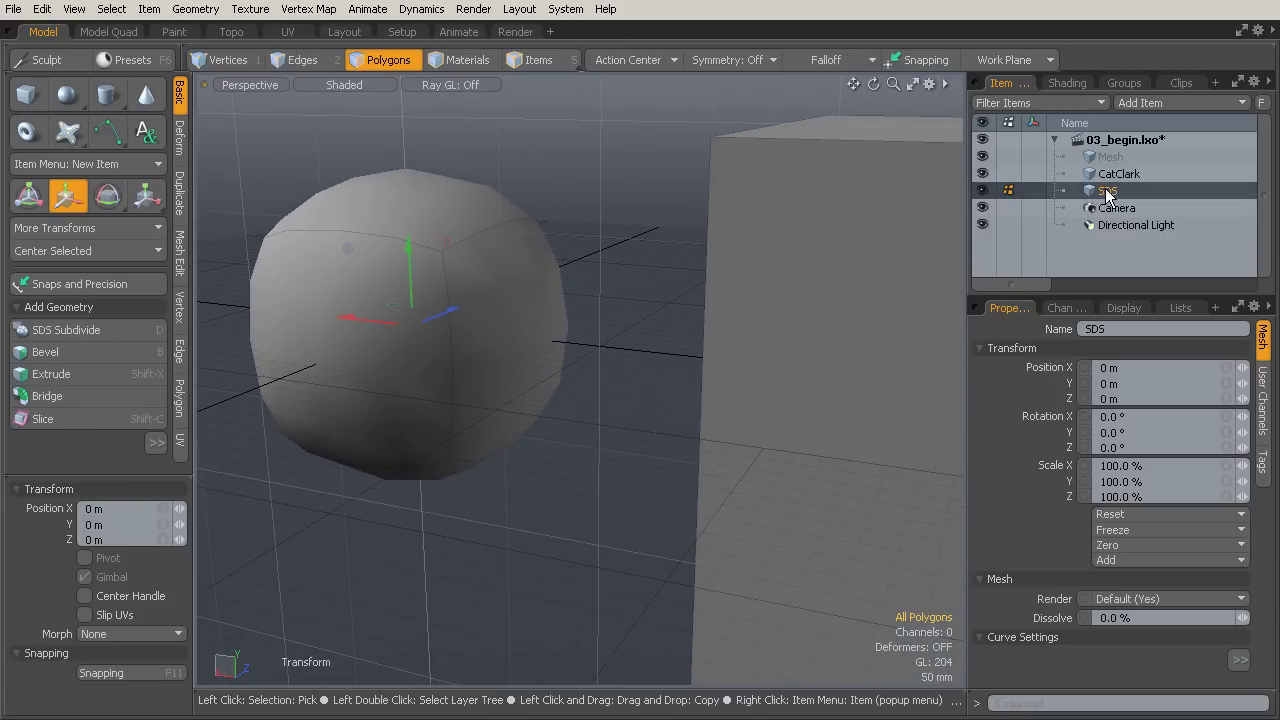
drag(969, 216, 911, 223)
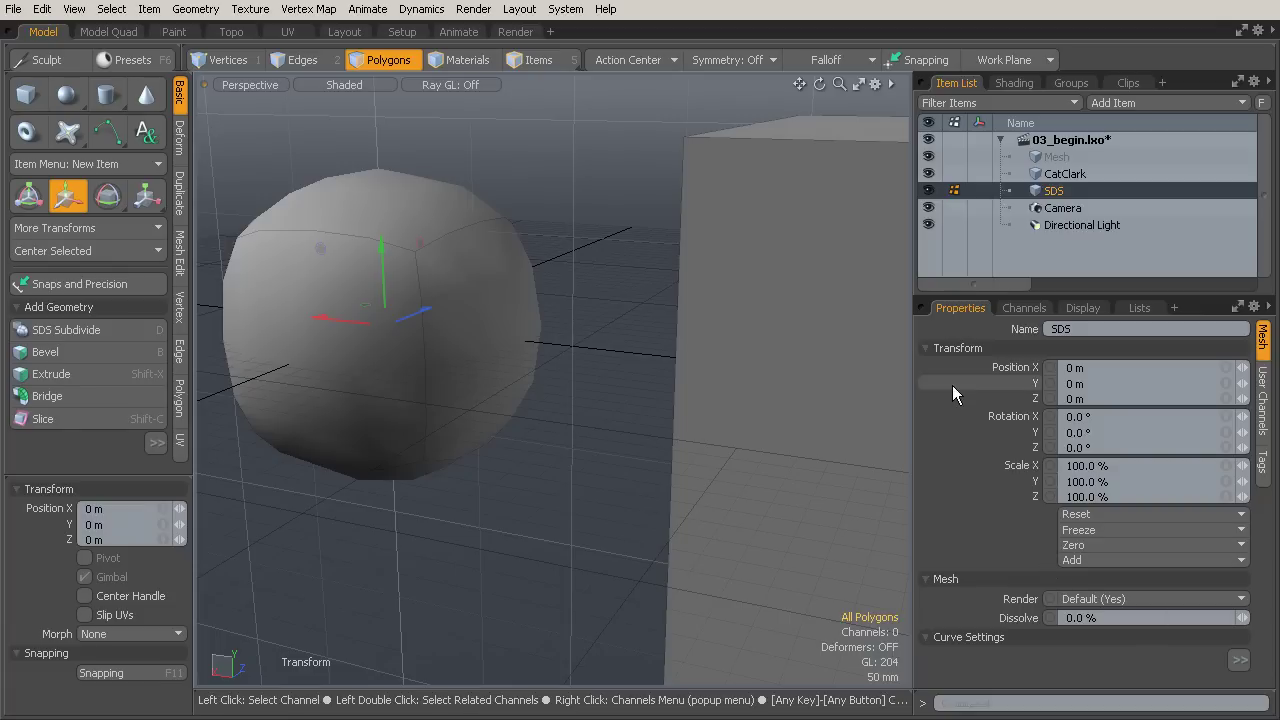
Collapse the Transform, Mesh and Curve sections and step the SDS subdivision level to 4.
click(928, 348)
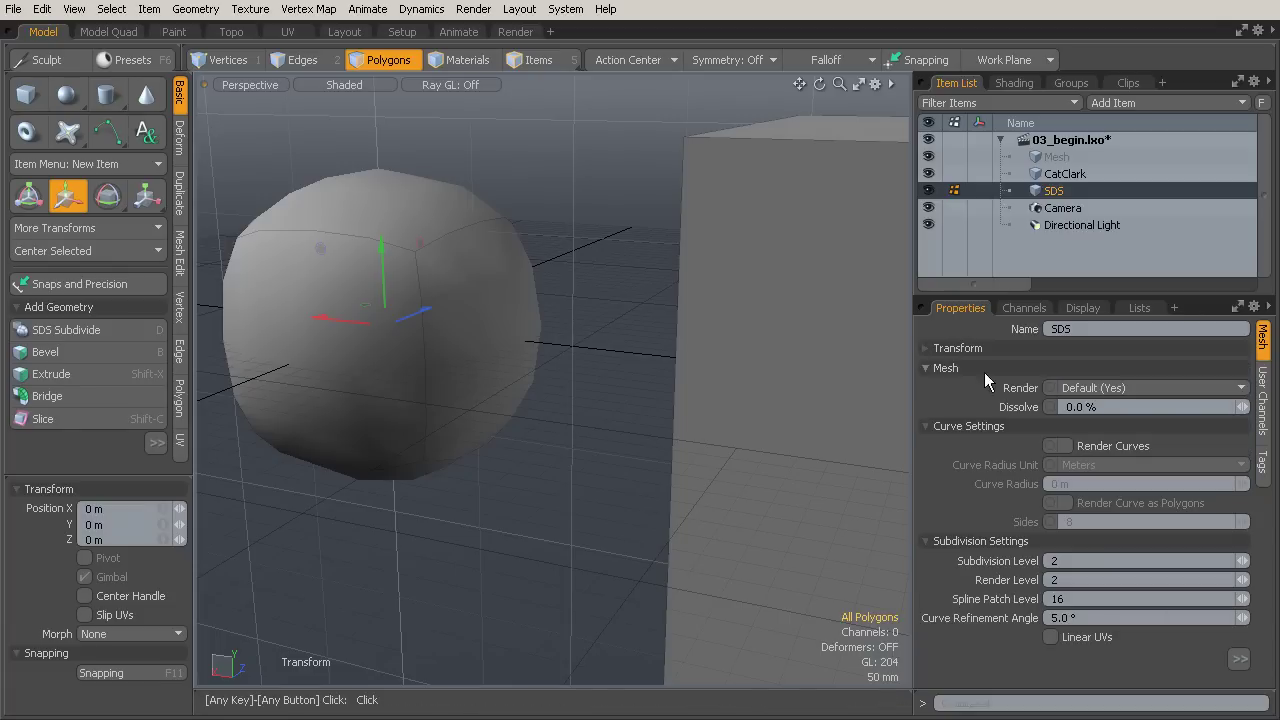
click(928, 426)
click(928, 368)
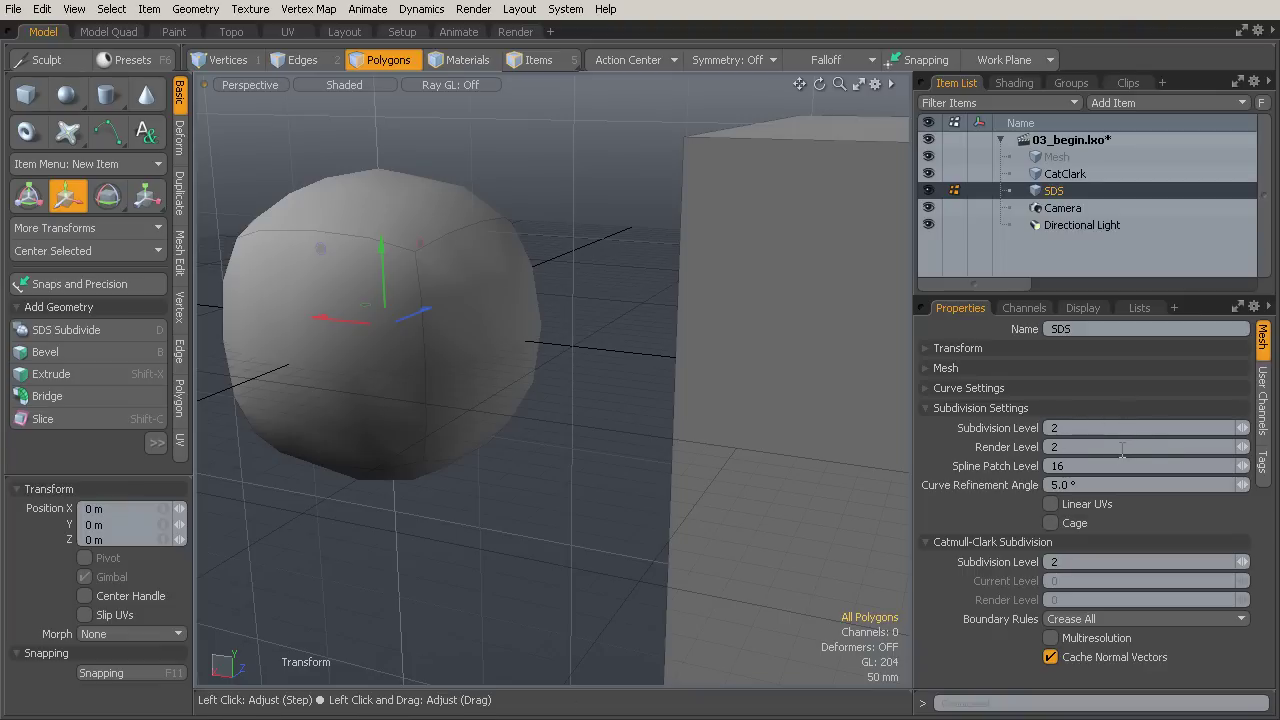
click(1244, 428)
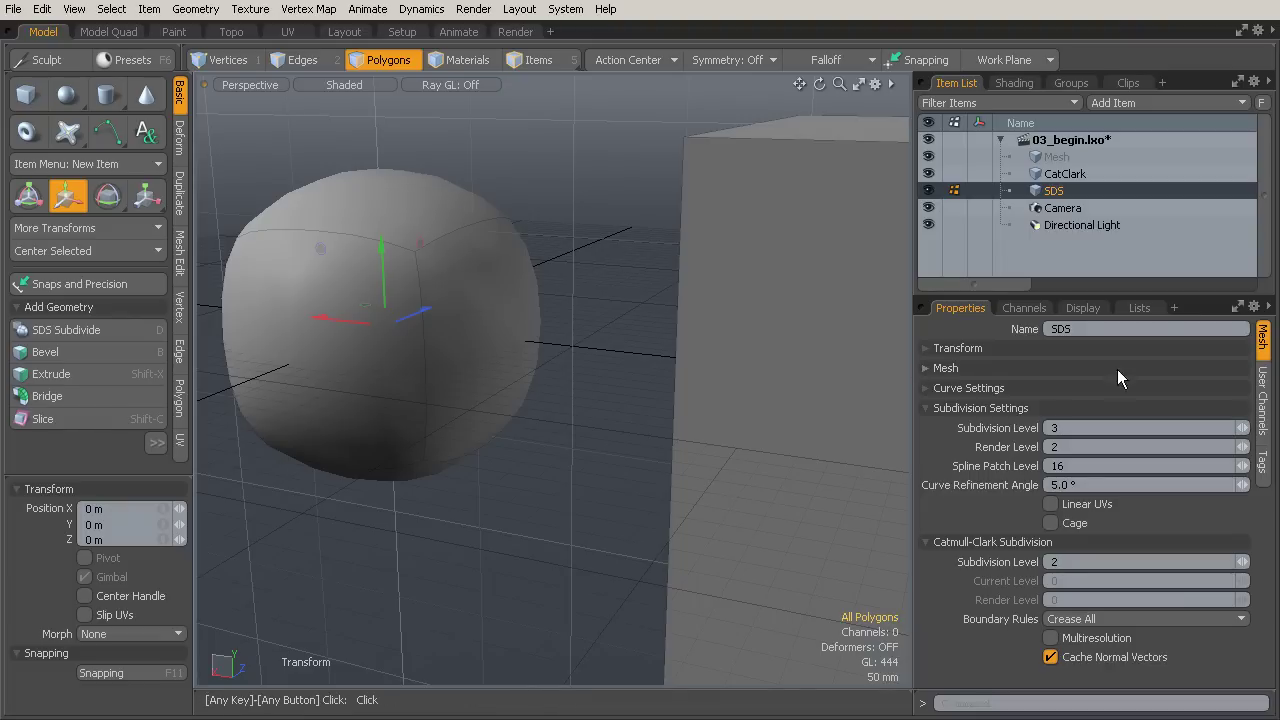
click(1244, 428)
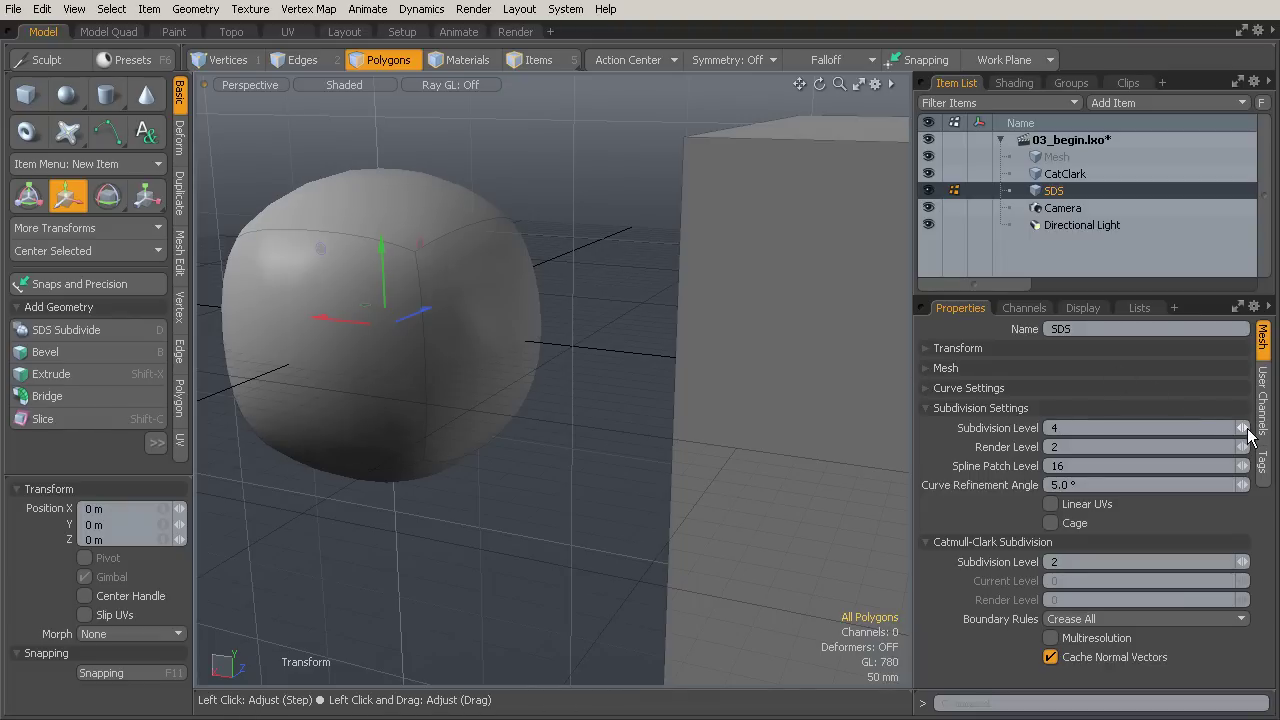
mouse_move(560, 290)
alt+mouse_down()
mouse_move(682, 310)
mouse_move(597, 354)
mouse_move(697, 369)
mouse_move(755, 304)
mouse_move(611, 340)
mouse_move(593, 261)
alt+mouse_up()
key(w)
scroll(593, 258, down, 1)
scroll(646, 272, down, 1)
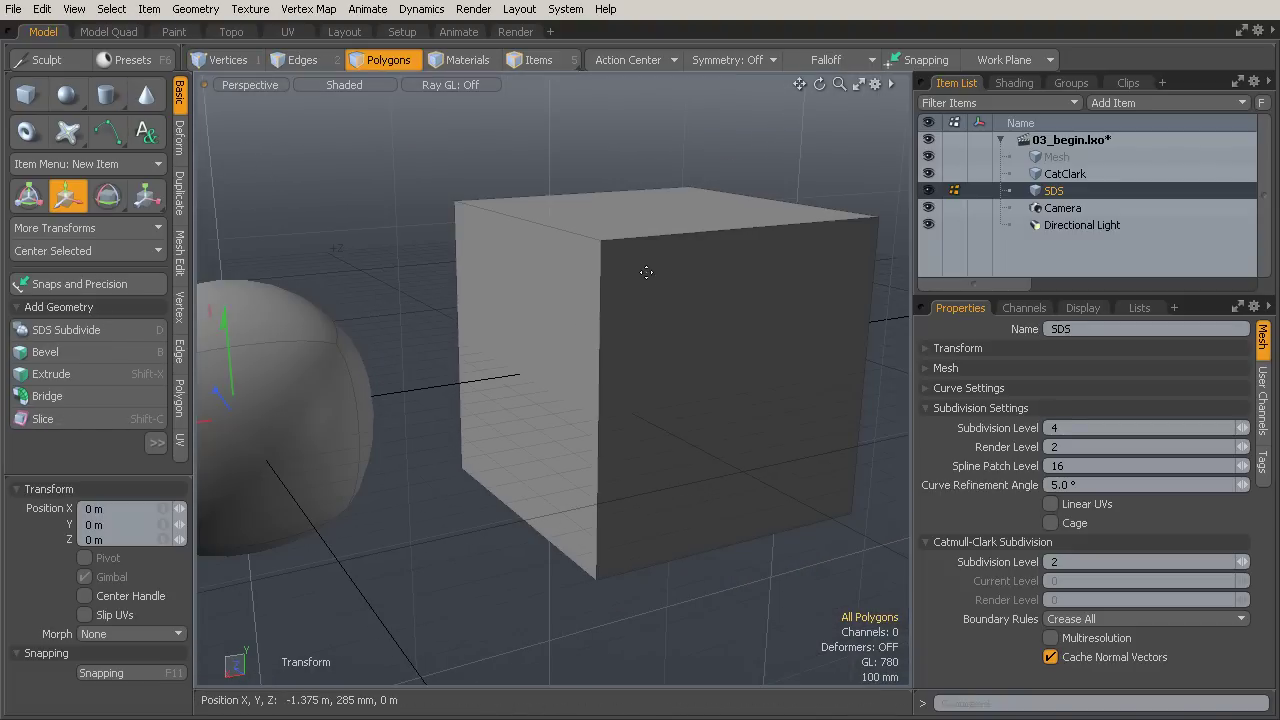
alt+drag(691, 449, 580, 320)
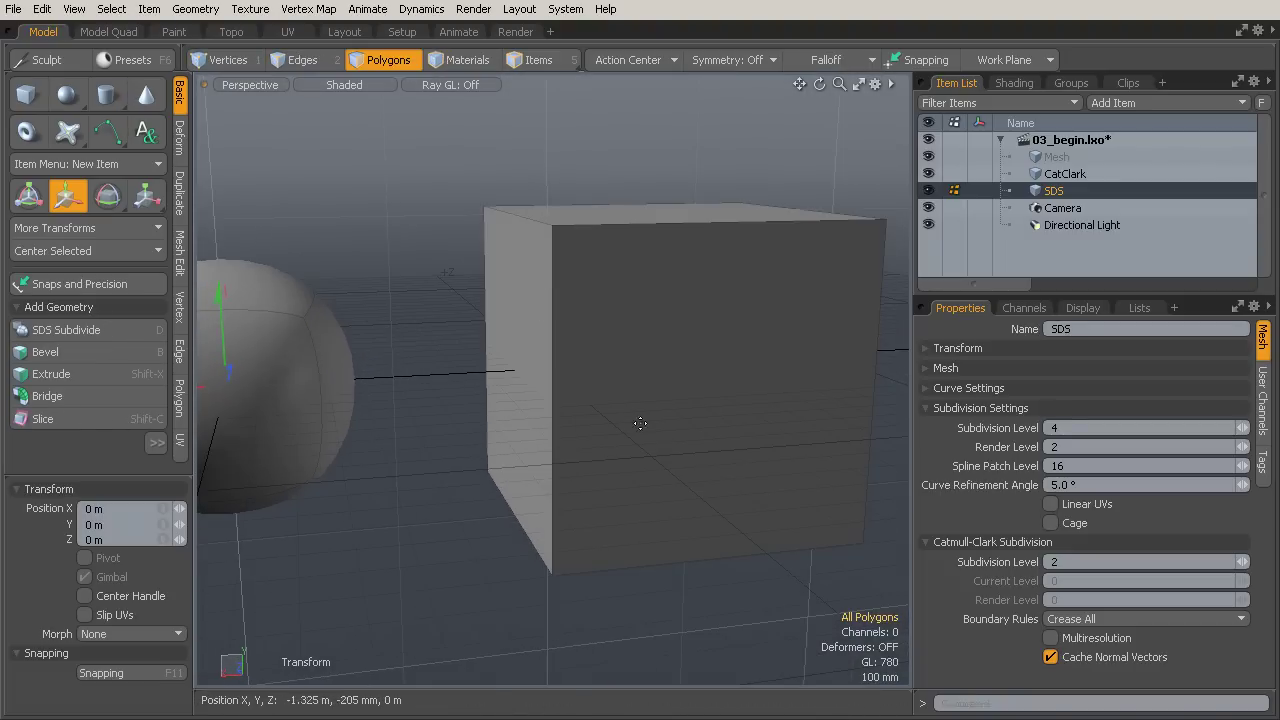
mouse_move(640, 426)
alt+mouse_down()
mouse_move(657, 477)
mouse_move(566, 425)
mouse_move(577, 437)
mouse_move(657, 403)
mouse_move(677, 409)
alt+mouse_up()
mouse_move(674, 308)
alt+mouse_down()
mouse_move(652, 251)
mouse_move(706, 363)
alt+mouse_up()
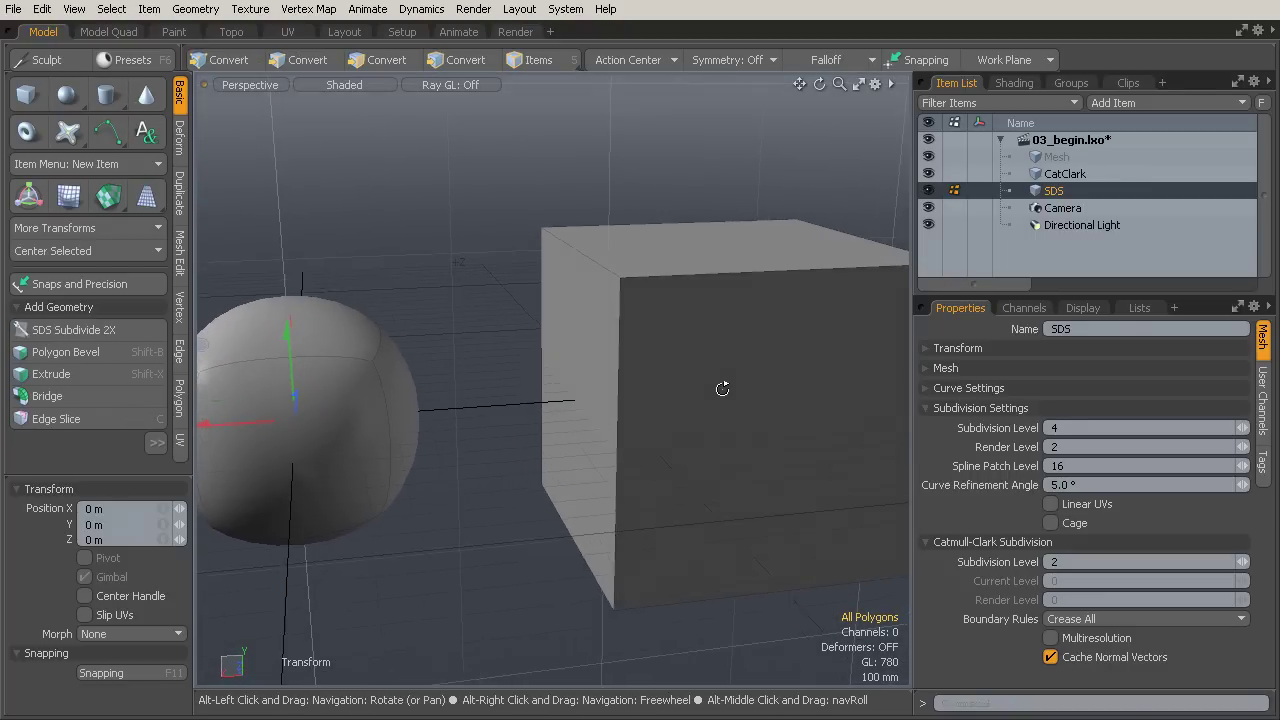
mouse_move(611, 457)
alt+mouse_down()
mouse_move(780, 463)
mouse_move(713, 370)
mouse_move(743, 380)
alt+mouse_up()
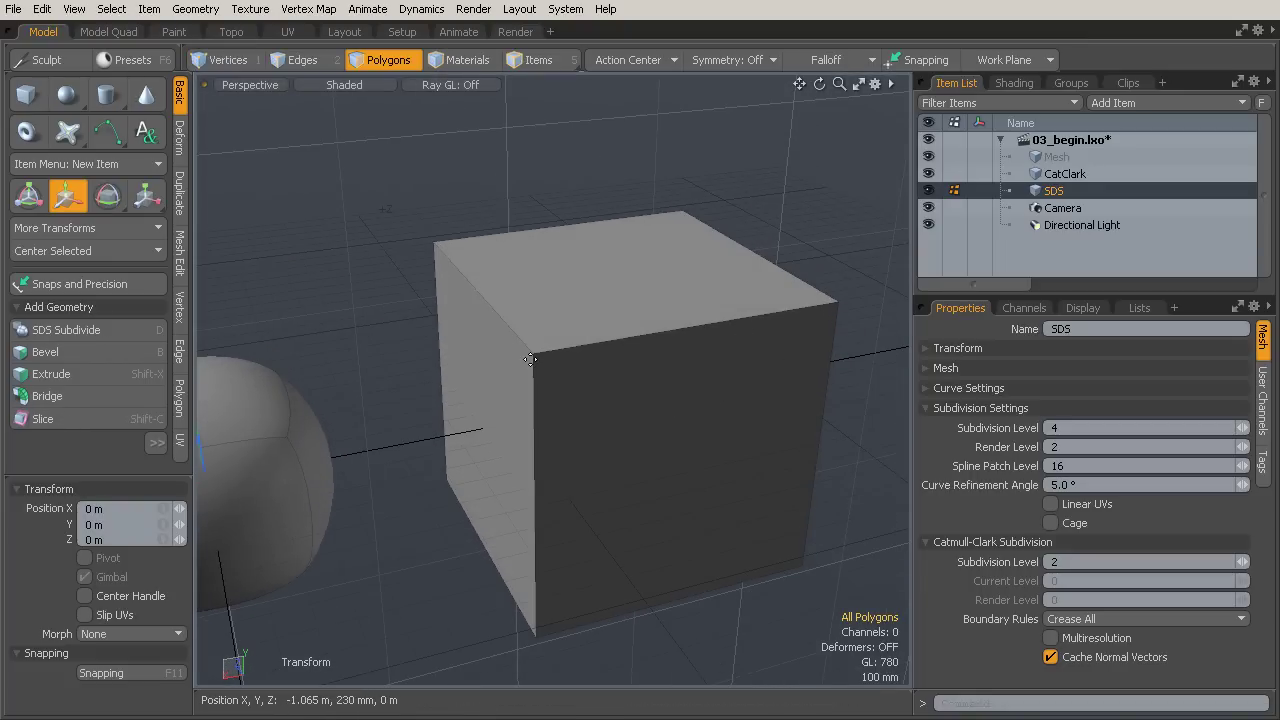
mouse_move(494, 358)
alt+mouse_down()
mouse_move(414, 423)
mouse_move(705, 397)
mouse_move(757, 437)
alt+mouse_up()
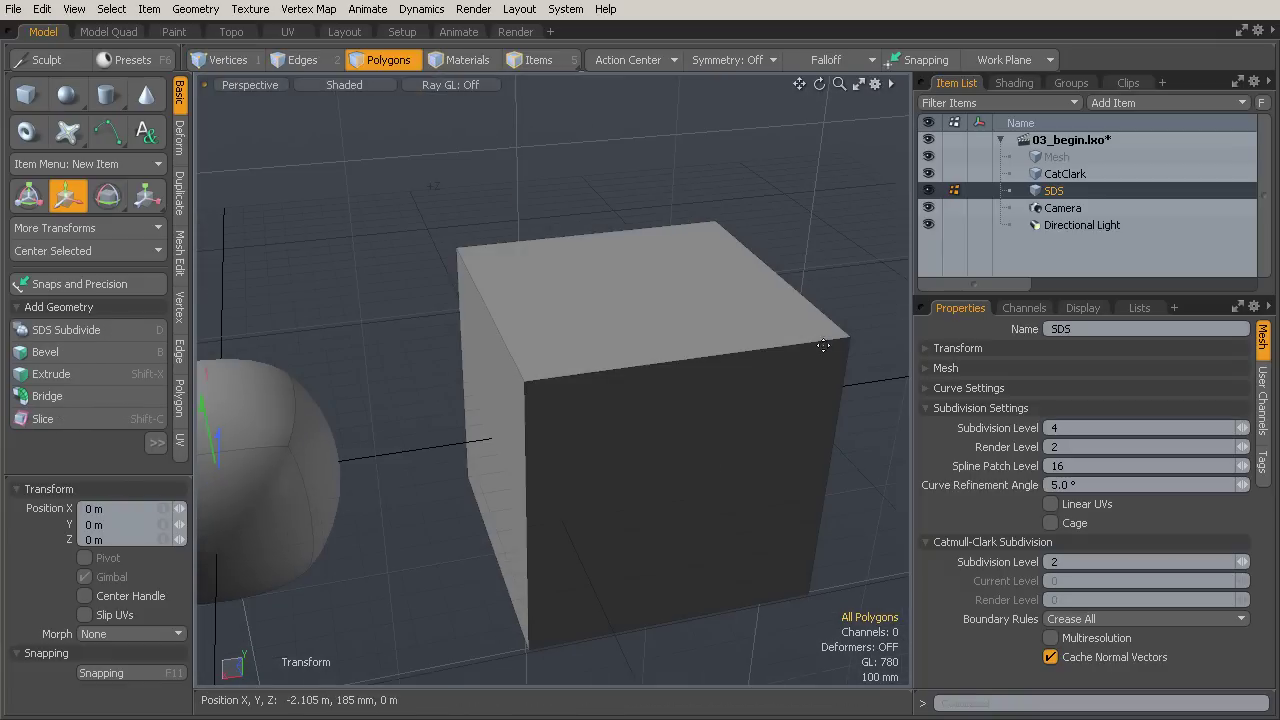
alt+drag(414, 446, 318, 462)
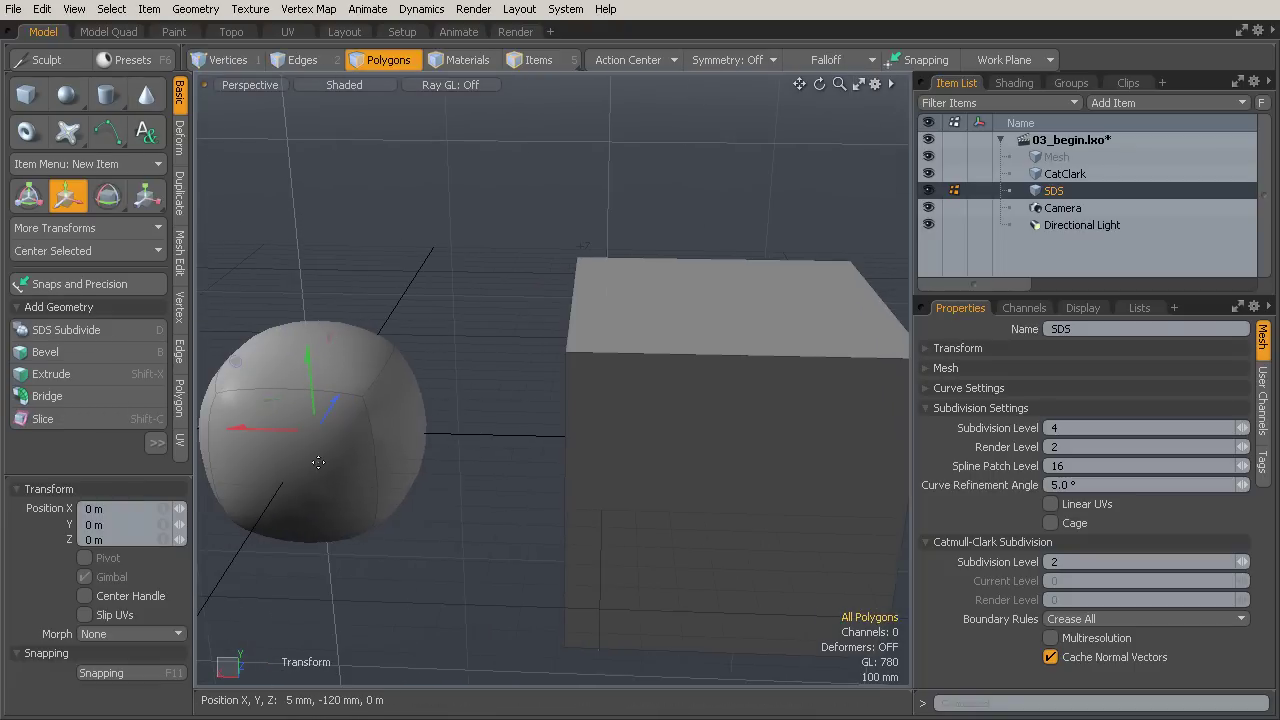
alt+drag(654, 338, 663, 349)
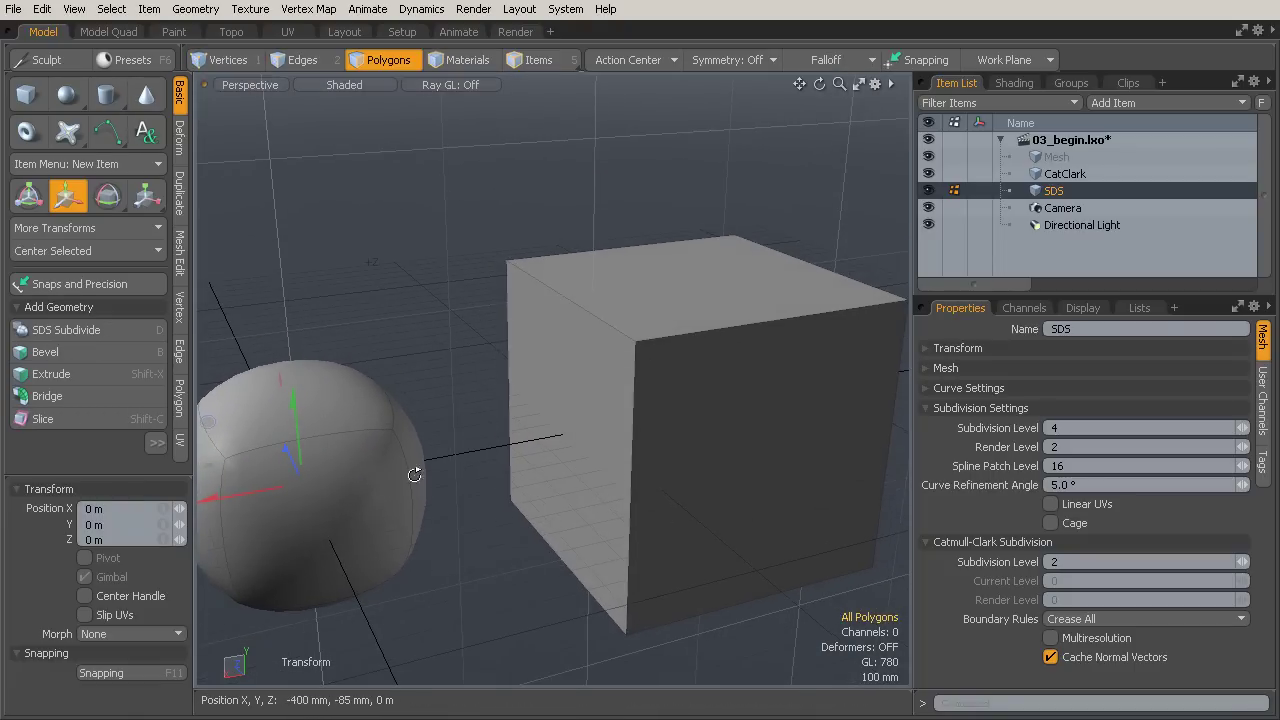
alt+drag(414, 471, 367, 480)
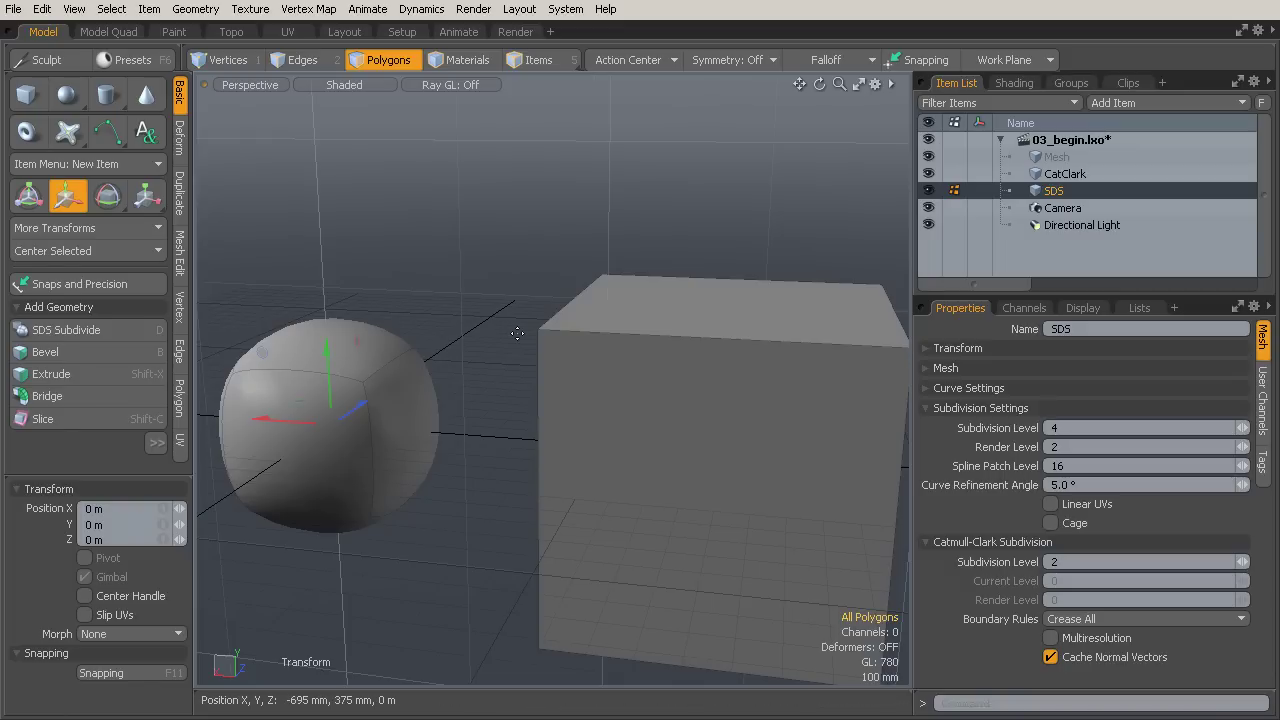
Preview SDS subdivision level 1, return it to 2, and lower the render level.
click(1241, 432)
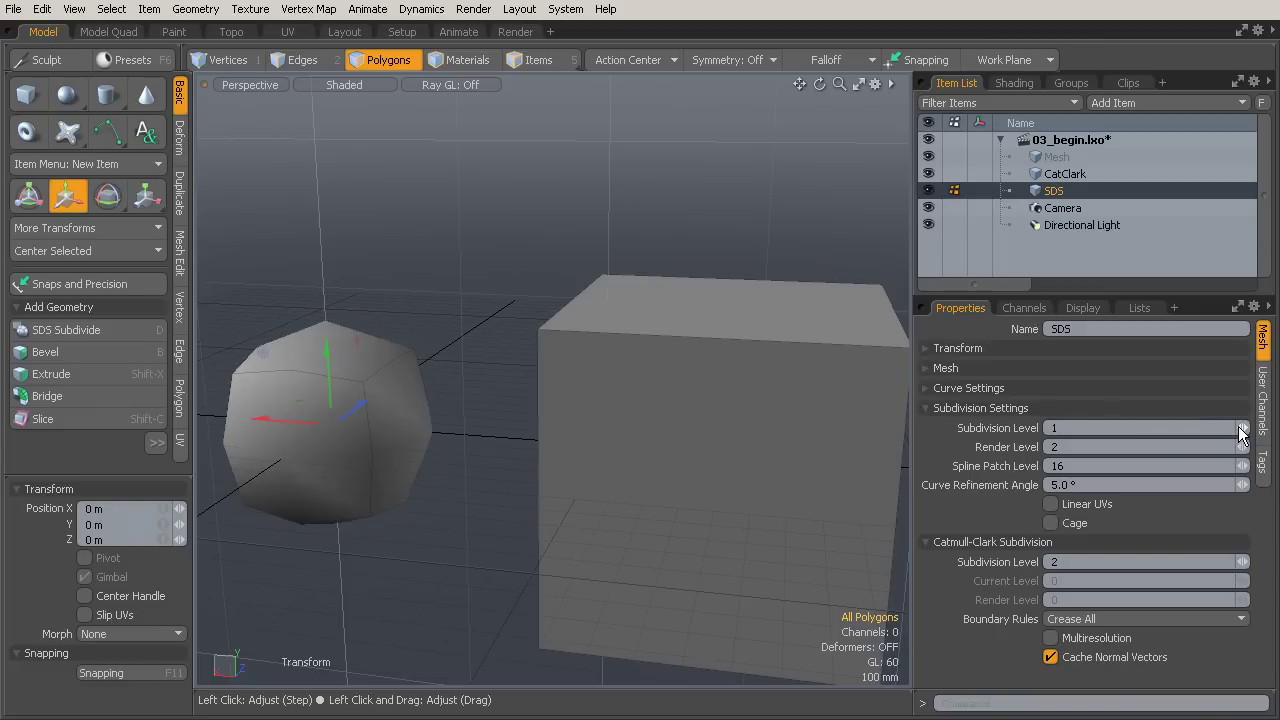
click(1245, 428)
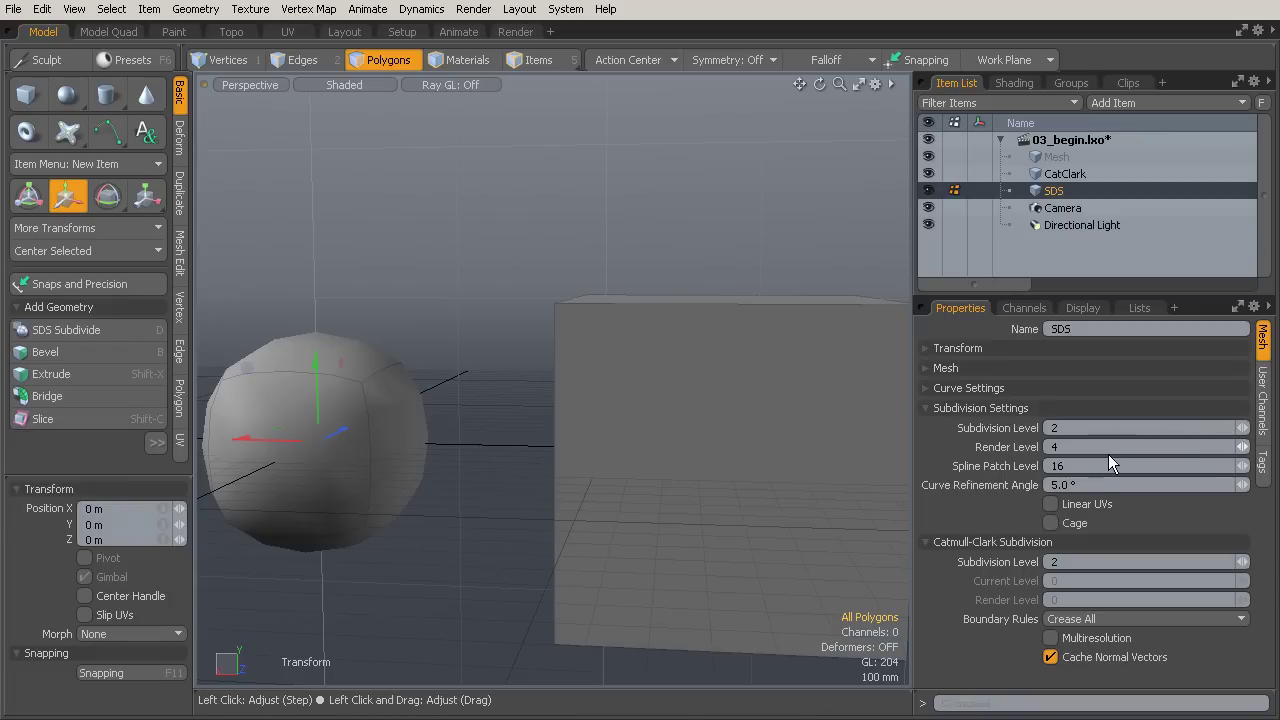
click(1238, 449)
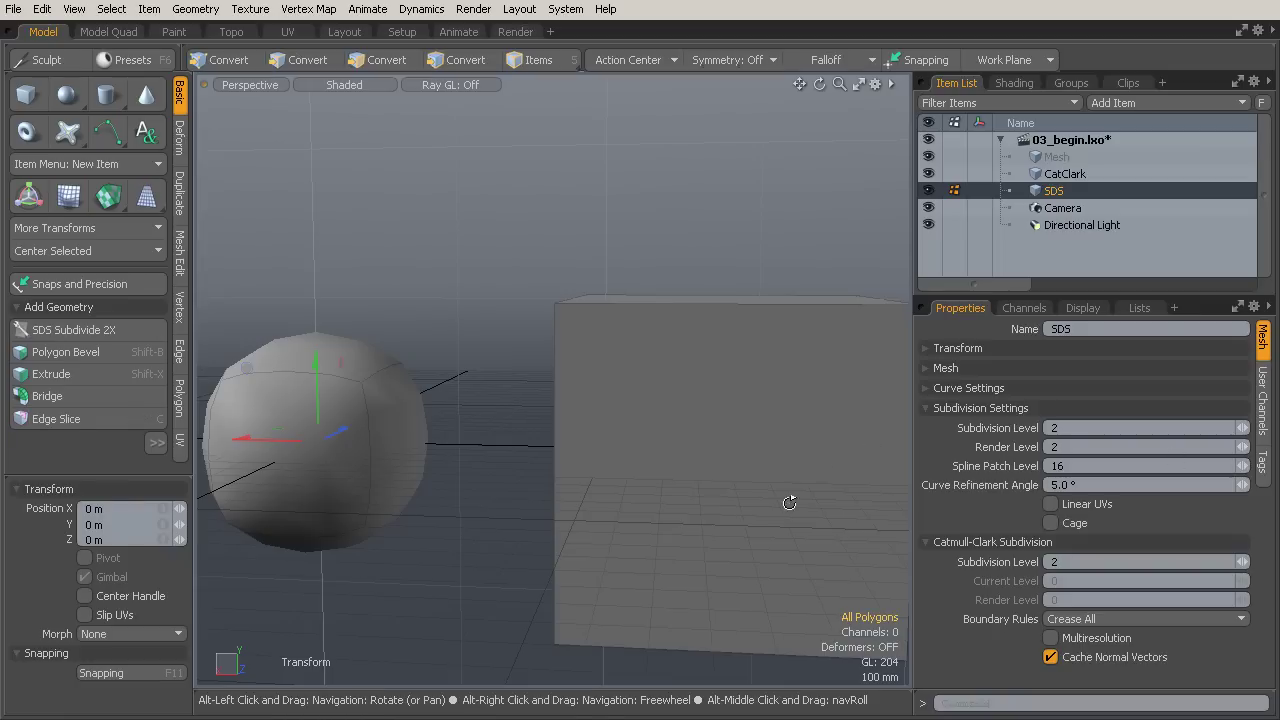
alt+drag(786, 503, 693, 464)
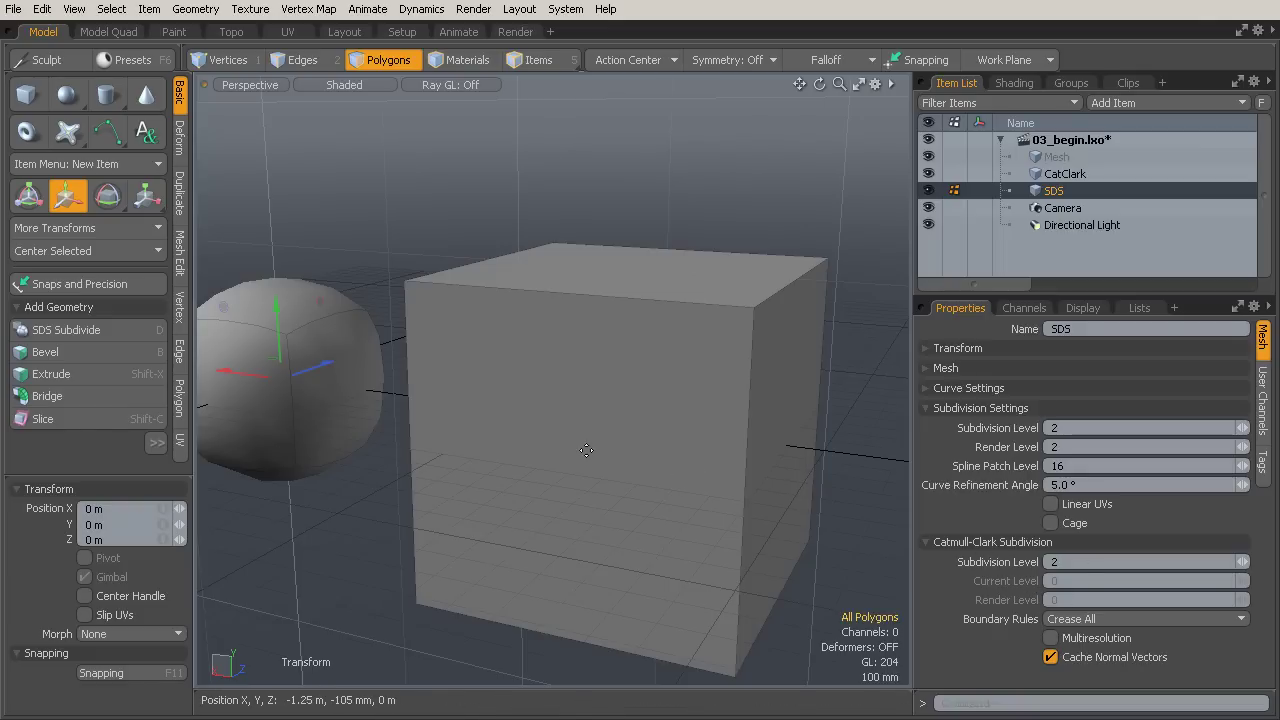
Select the CatClark mesh and enable subdivision smoothing so it rounds like the SDS sphere.
alt+drag(586, 450, 620, 443)
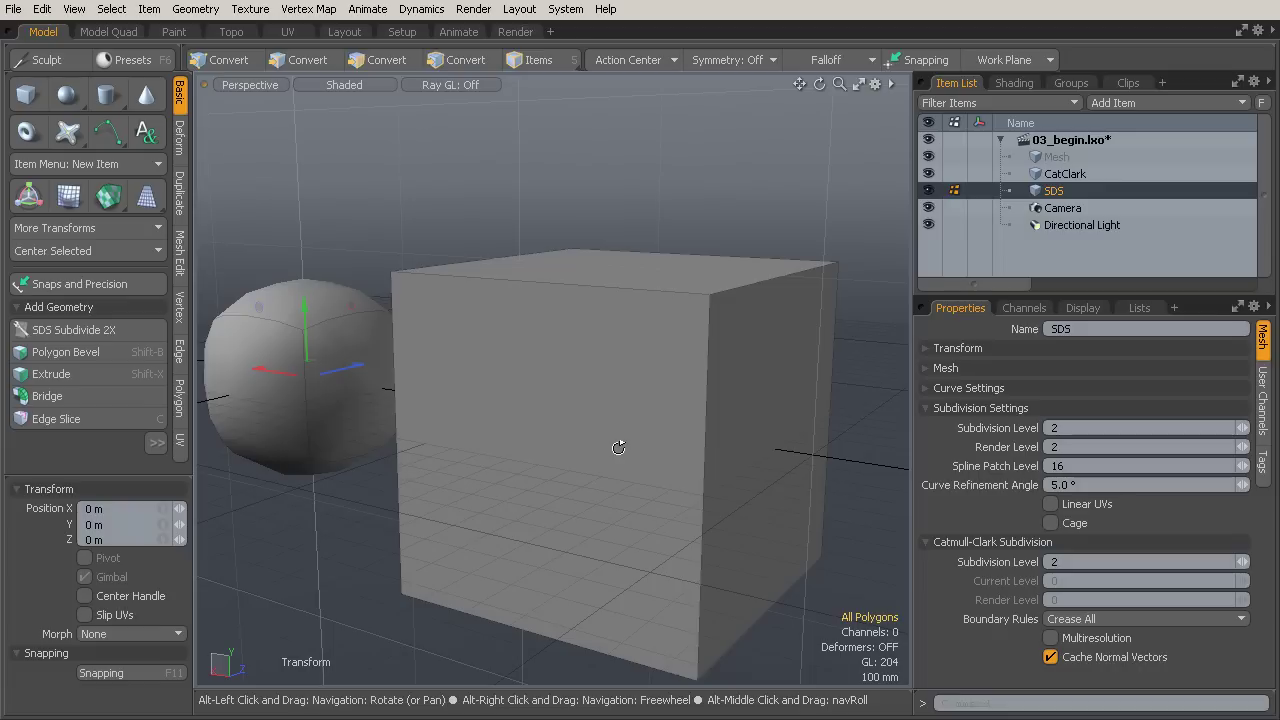
click(1065, 174)
alt+drag(788, 378, 726, 390)
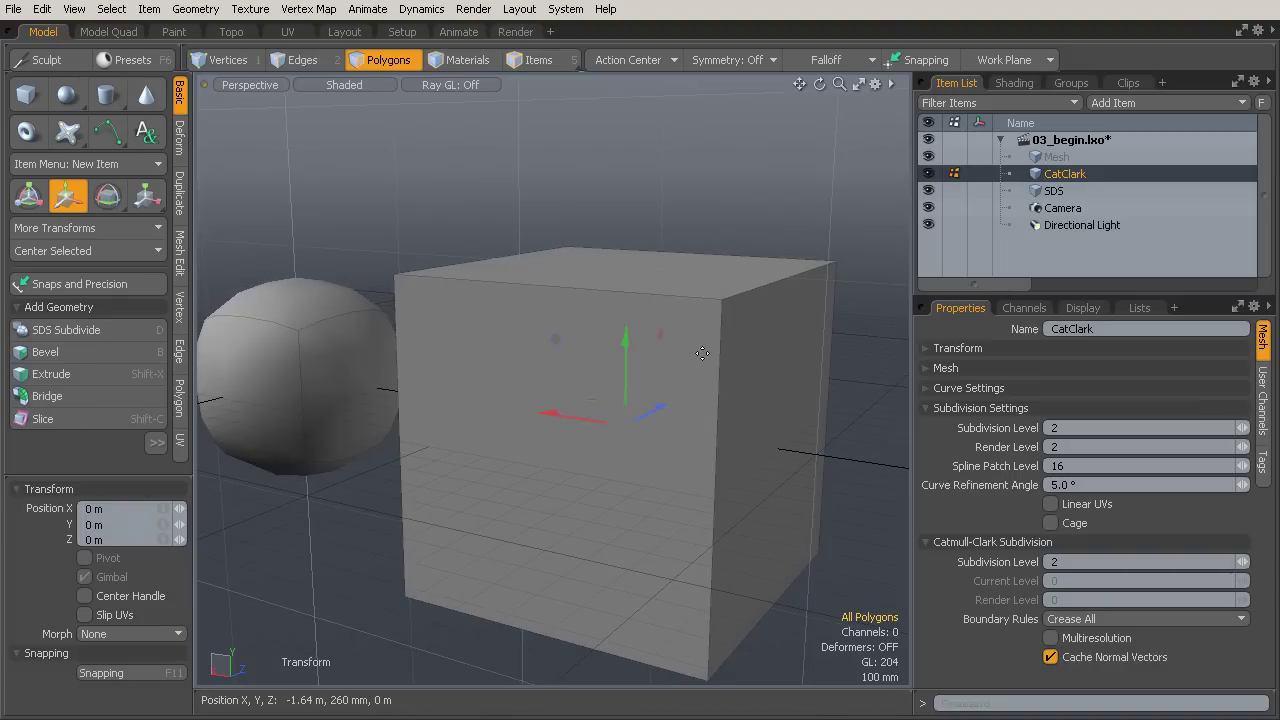
key(Tab)
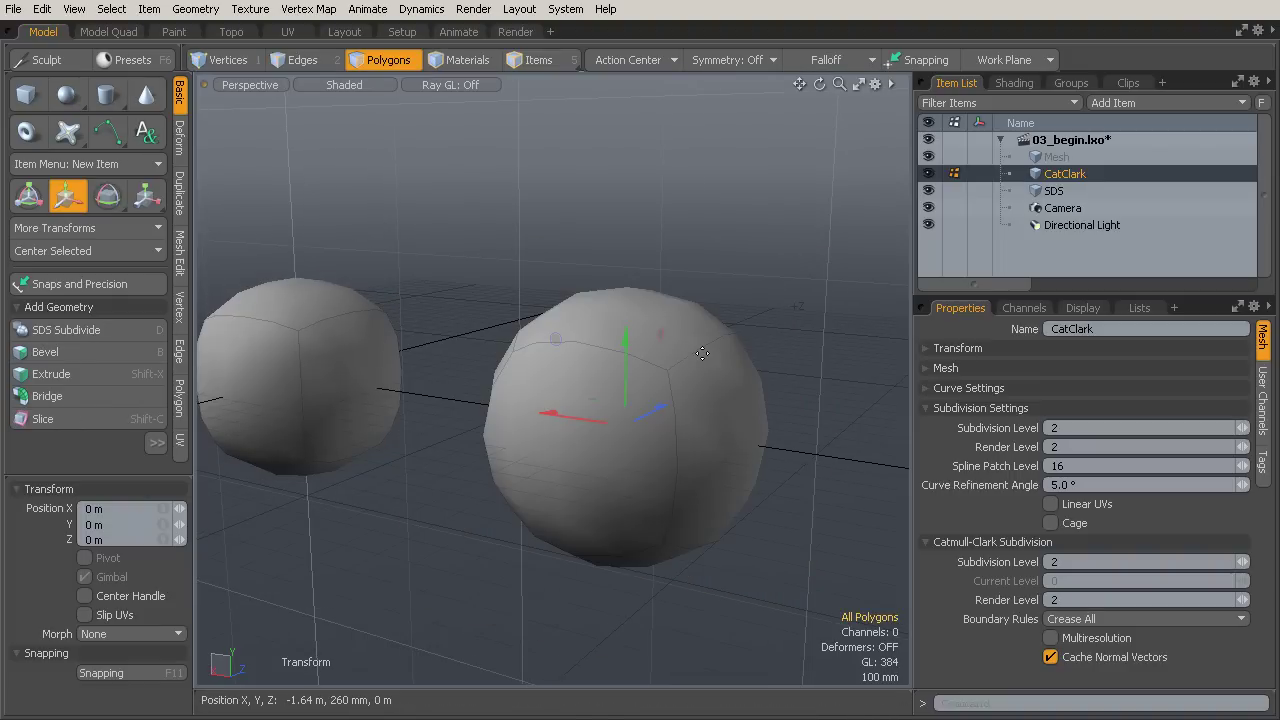
mouse_move(703, 353)
alt+mouse_down()
mouse_move(757, 343)
mouse_move(747, 387)
mouse_move(786, 363)
mouse_move(770, 431)
mouse_move(829, 400)
alt+mouse_up()
key(3)
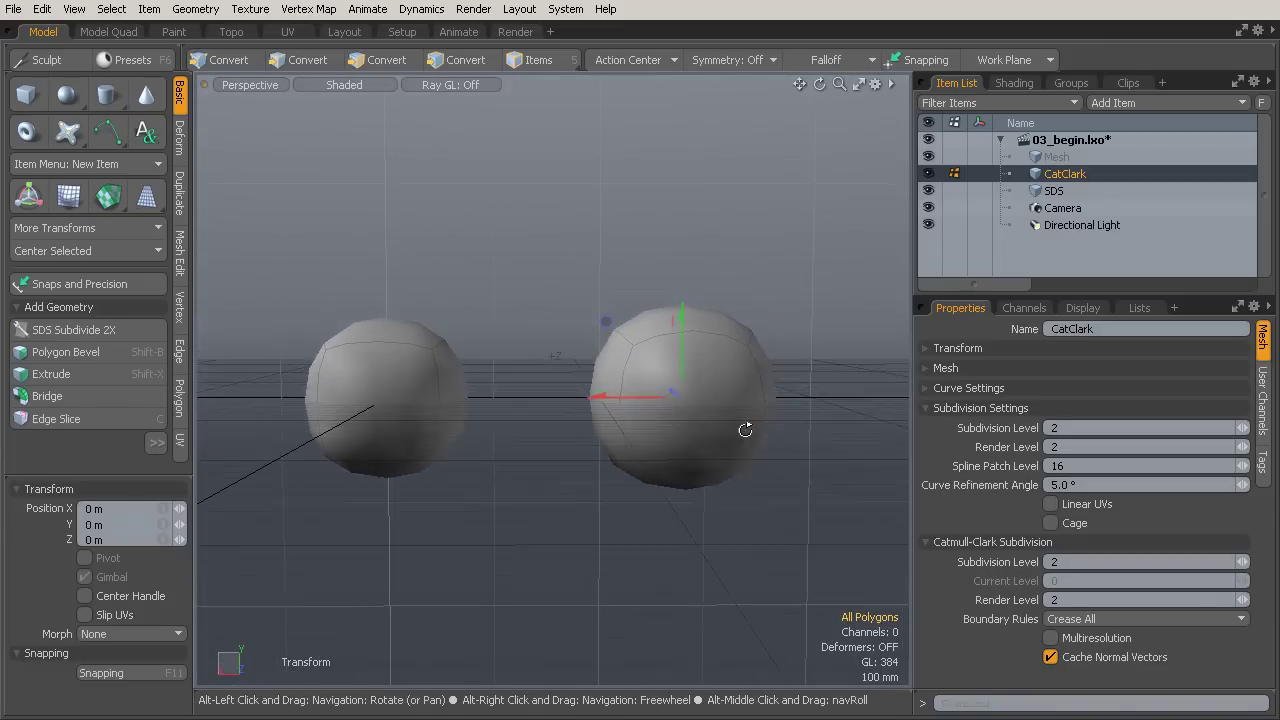
alt+drag(680, 379, 757, 423)
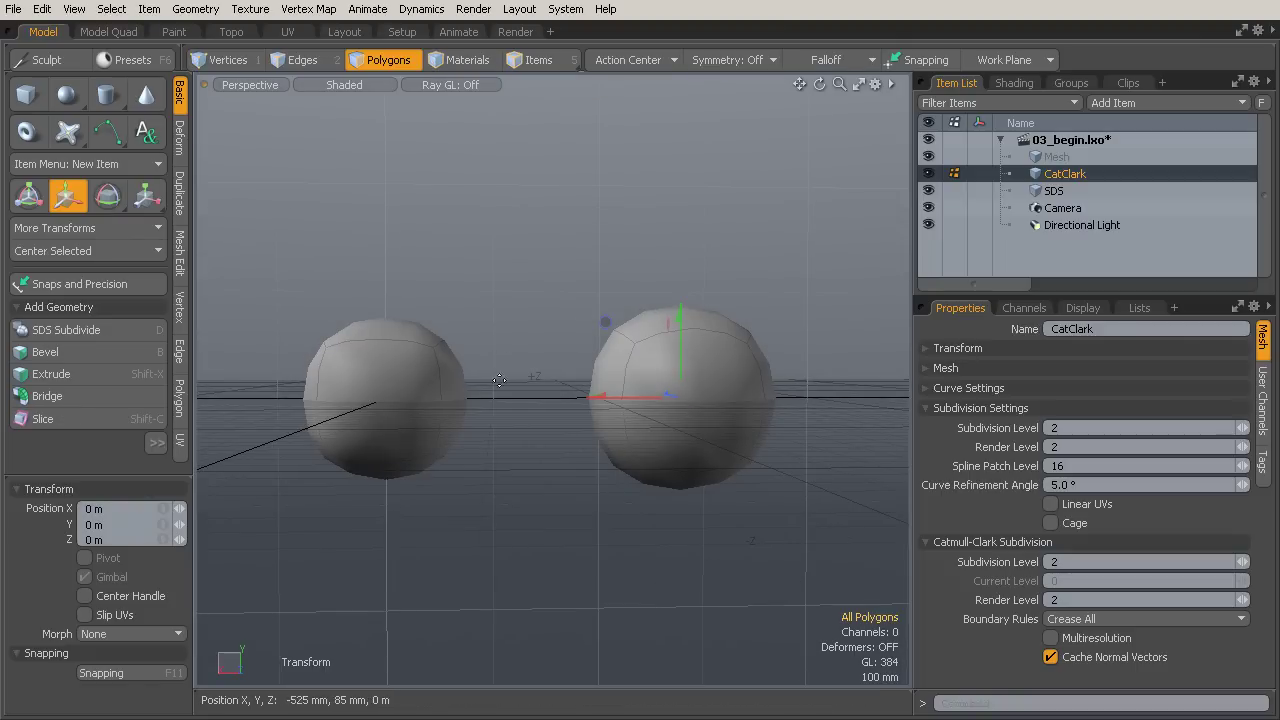
mouse_move(499, 381)
alt+mouse_down()
mouse_move(753, 437)
mouse_move(760, 485)
alt+mouse_up()
Step the CatClark mesh's Catmull-Clark subdivision level from 2 to 3.
key(w)
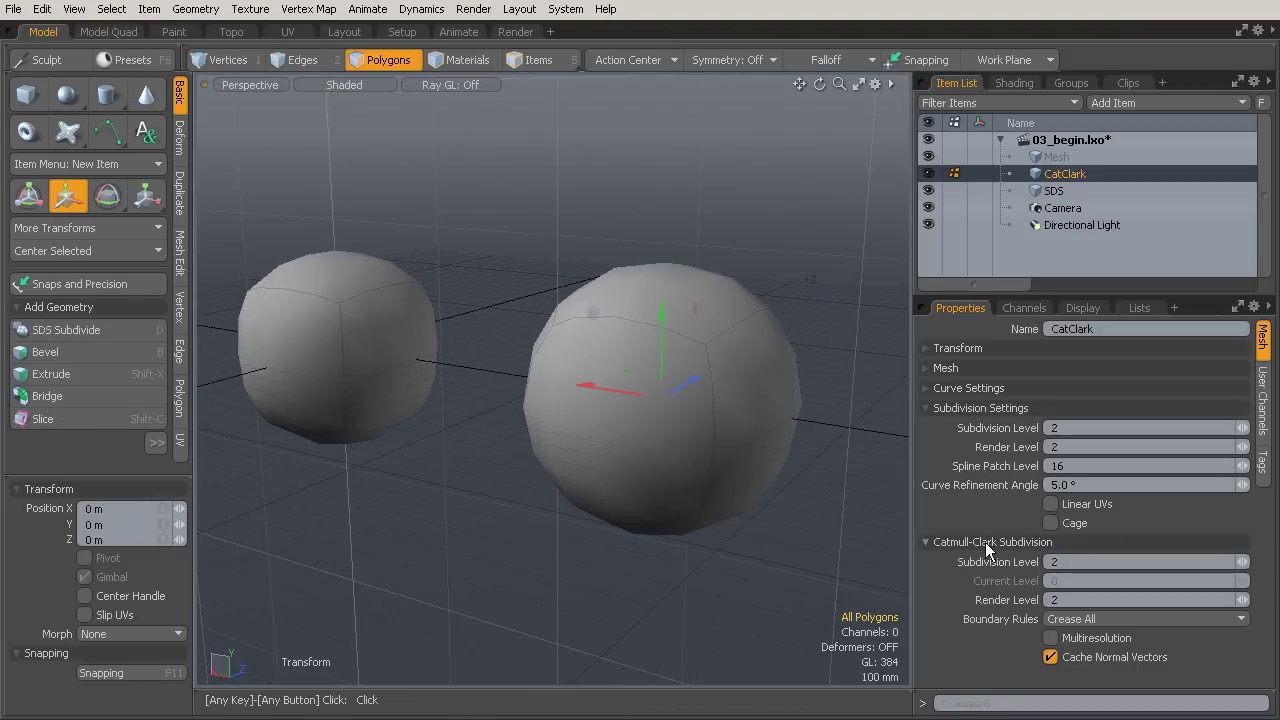
click(1243, 561)
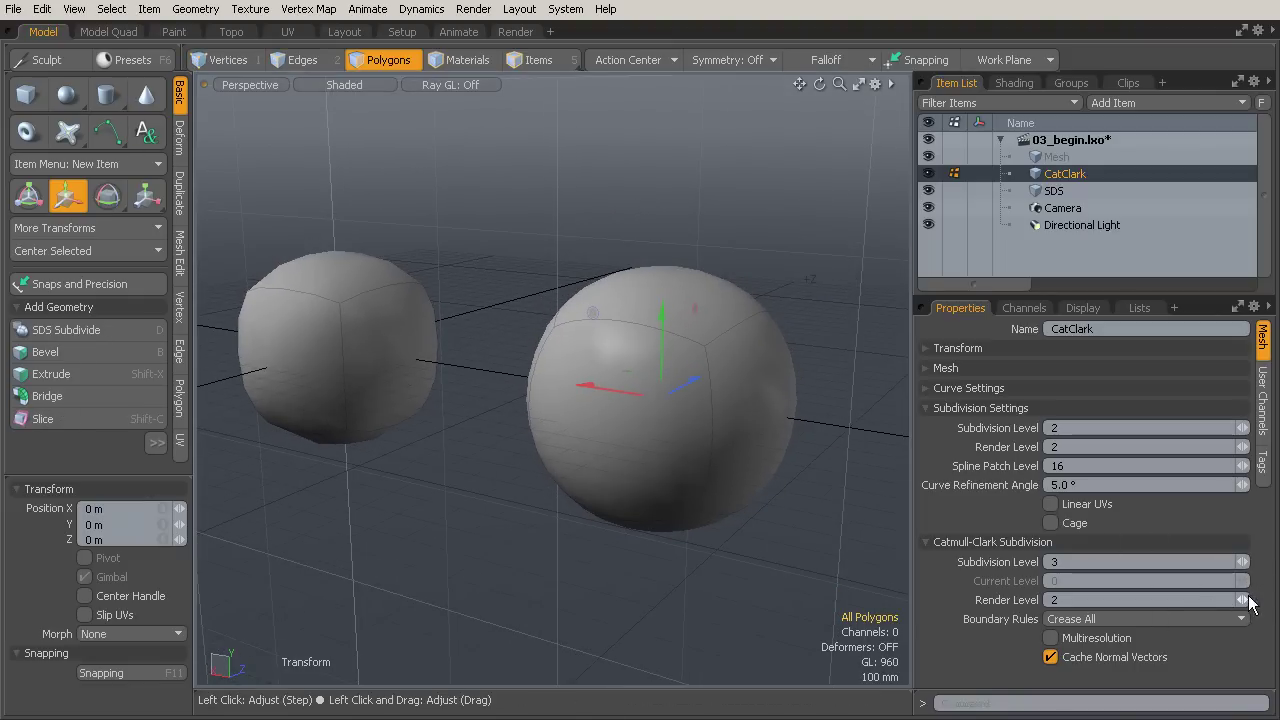
mouse_move(850, 480)
alt+mouse_down()
mouse_move(848, 442)
mouse_move(863, 443)
mouse_move(571, 443)
mouse_move(816, 452)
mouse_move(775, 462)
alt+mouse_up()
key(w)
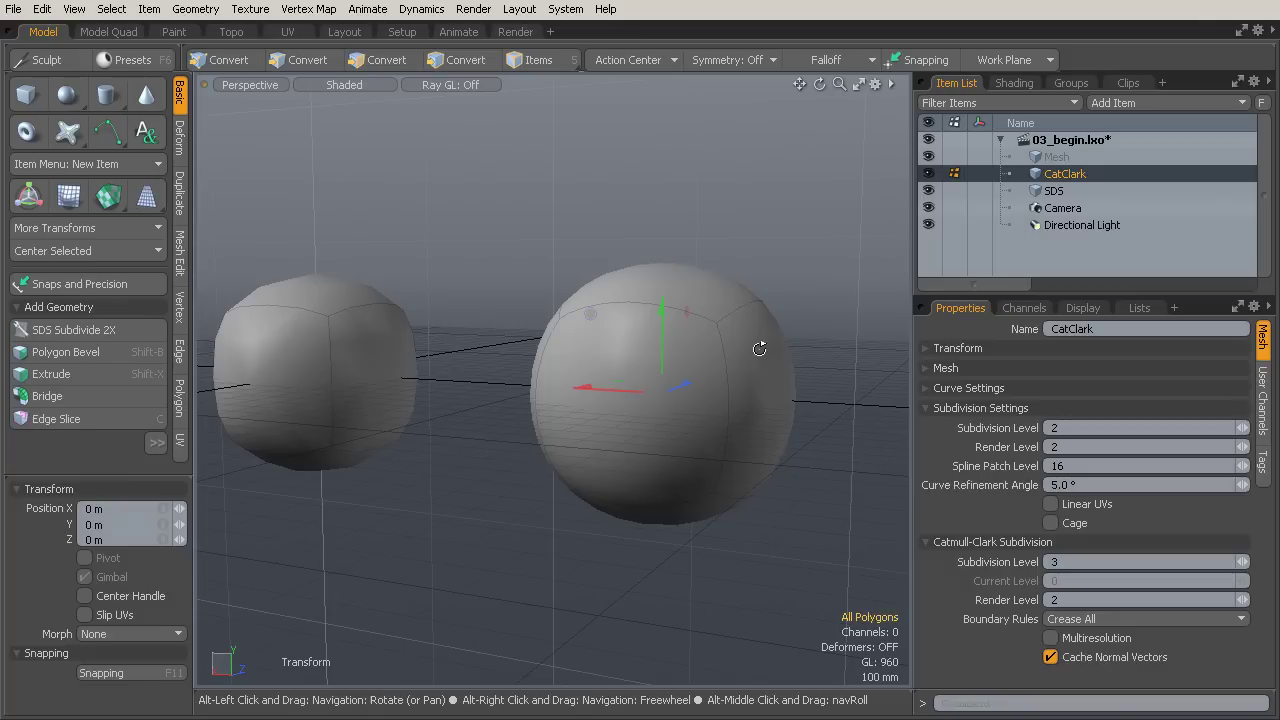
Turn off CatClark's smoothing to reveal its cube cage and show the edge tools.
mouse_move(759, 348)
alt+mouse_down()
mouse_move(682, 414)
mouse_move(569, 299)
alt+mouse_up()
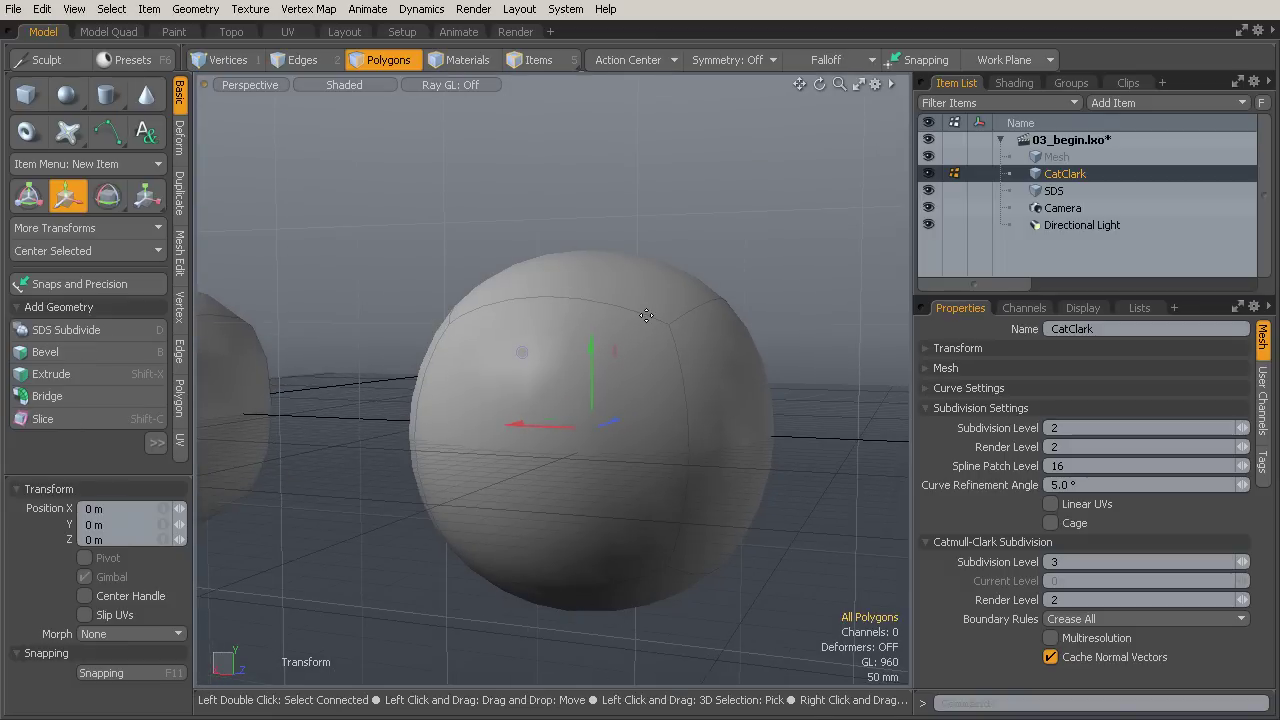
alt+drag(730, 322, 750, 319)
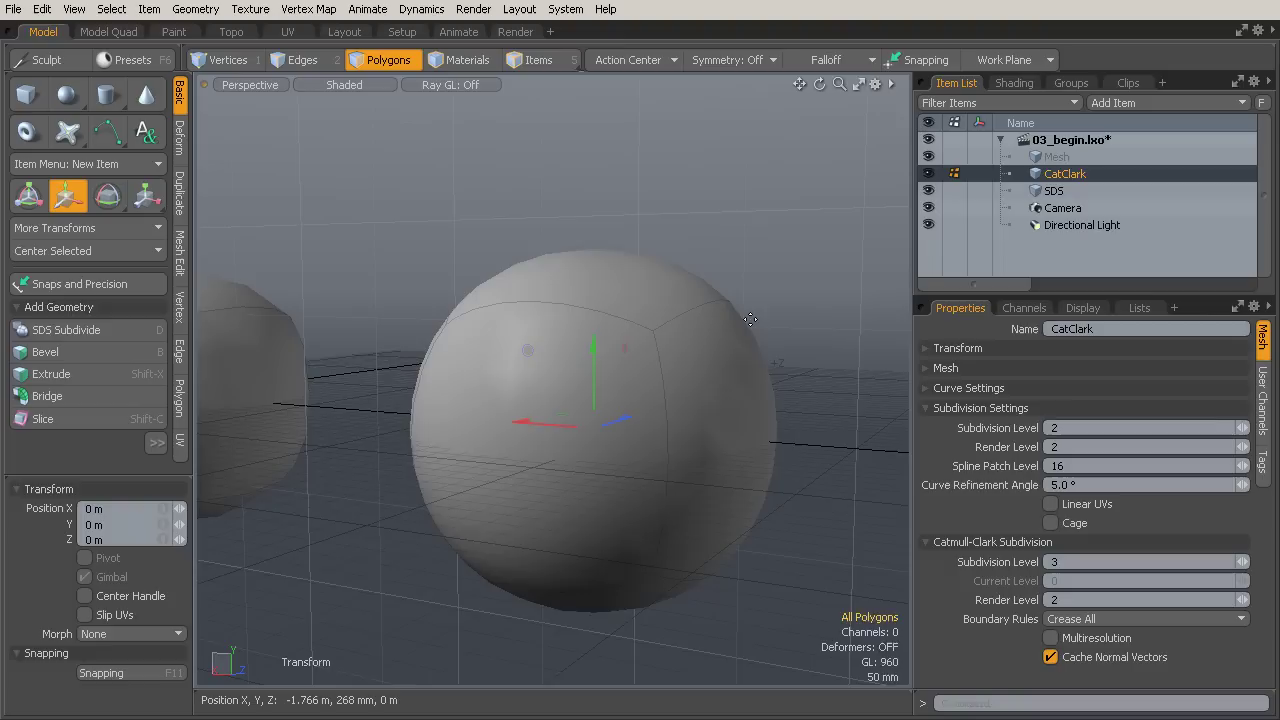
key(Tab)
mouse_move(680, 266)
alt+mouse_down()
mouse_move(655, 352)
mouse_move(597, 354)
alt+mouse_up()
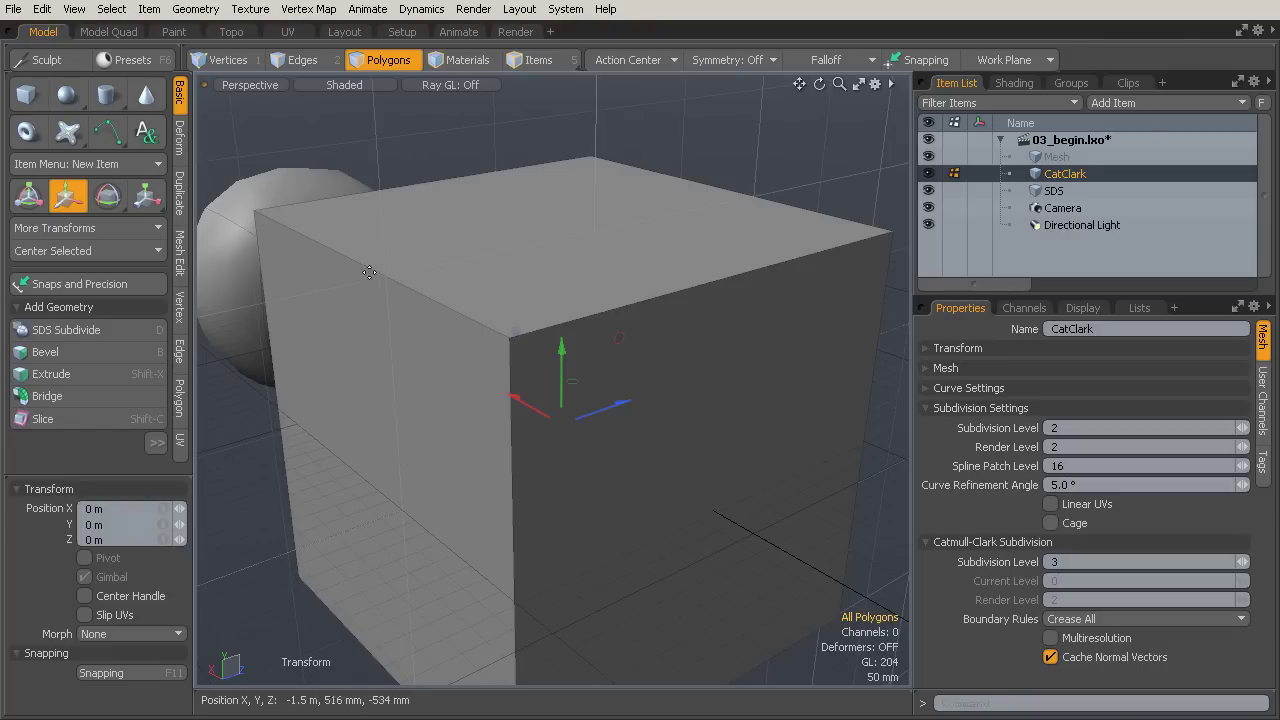
alt+drag(318, 254, 622, 214)
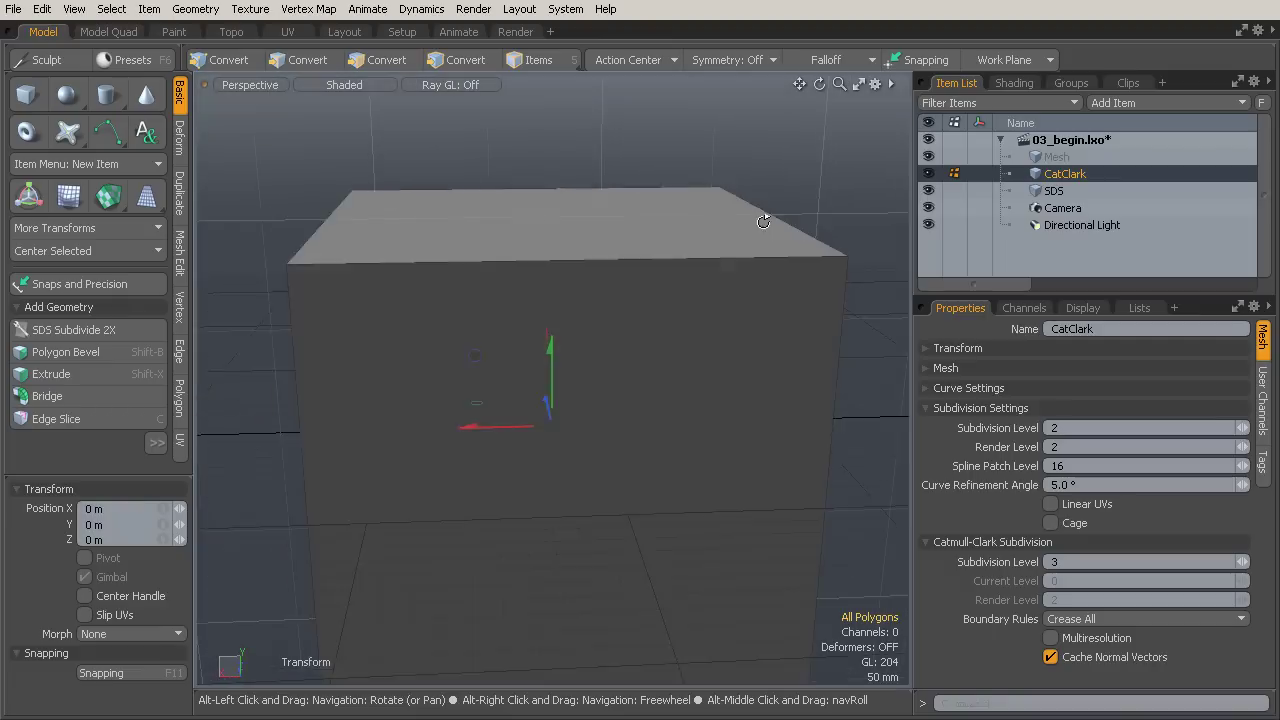
click(180, 352)
Add an edge loop to the CatClark cube, slid close to its top edge.
click(100, 264)
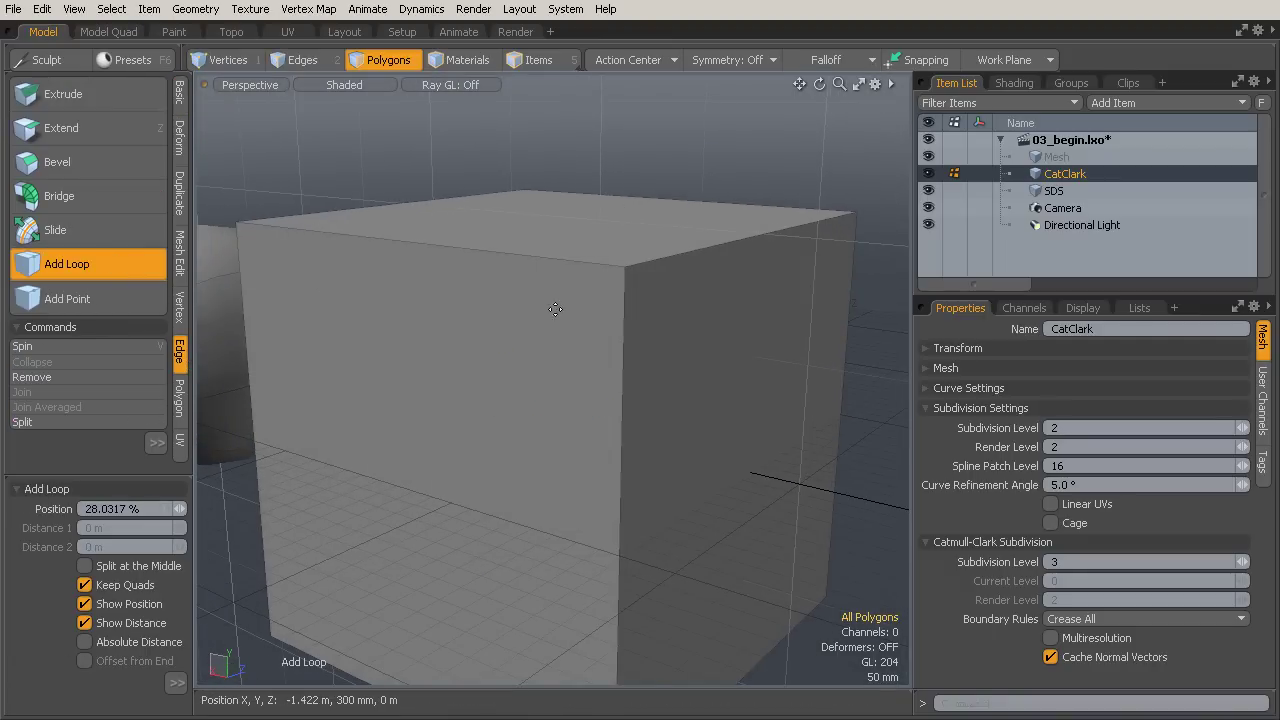
click(625, 283)
mouse_move(625, 283)
mouse_down()
mouse_move(616, 366)
mouse_move(600, 363)
mouse_move(643, 352)
mouse_up()
key(space)
Select the side, top and thin new strip faces to inspect the added loop.
click(540, 480)
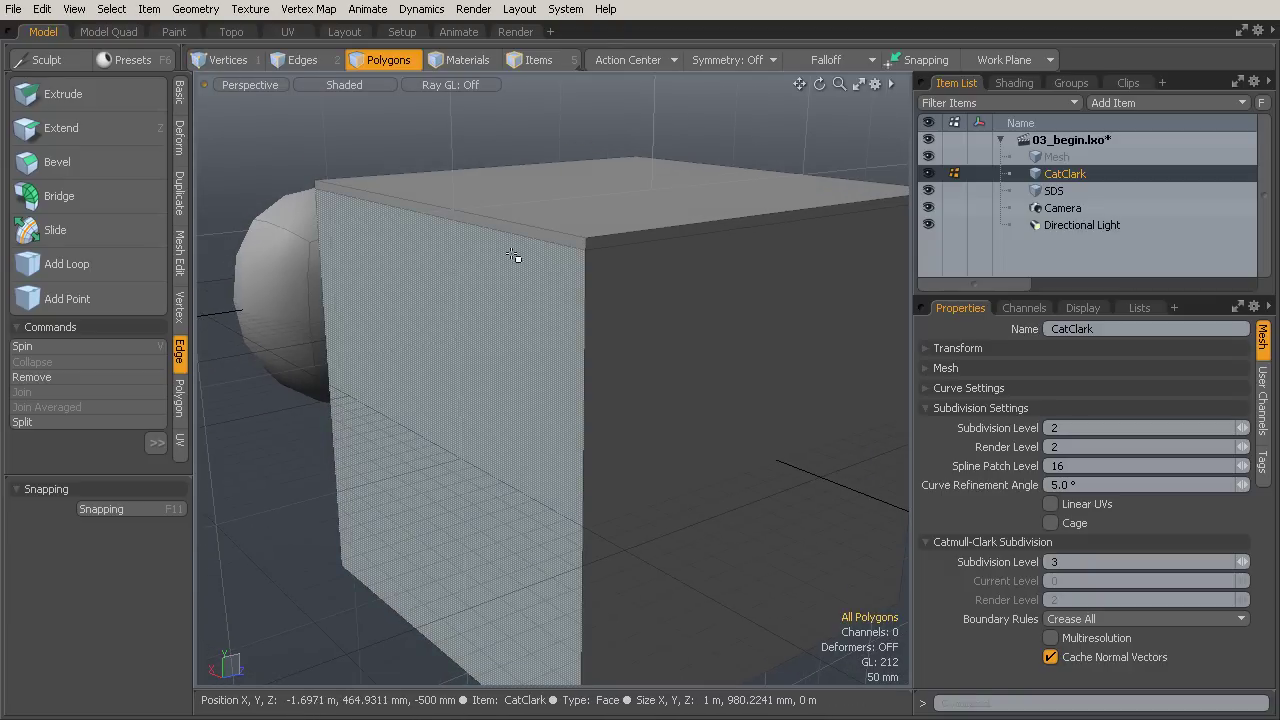
click(524, 218)
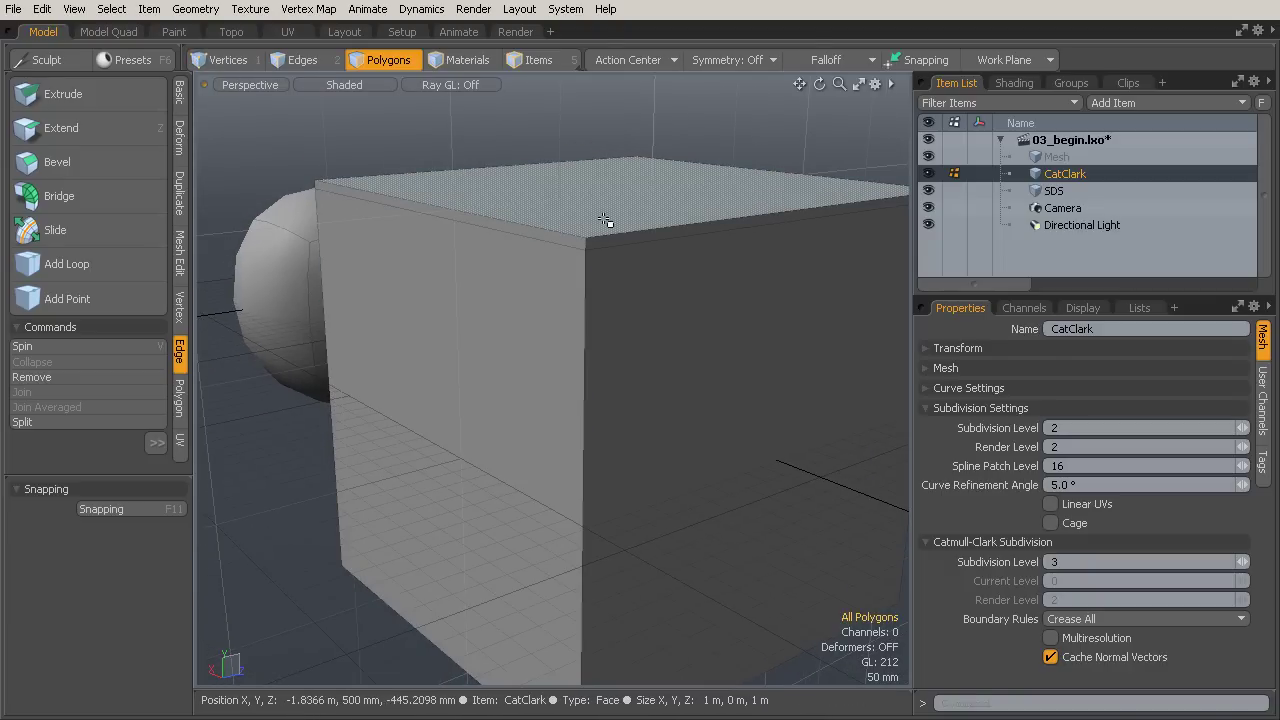
click(423, 617)
click(438, 215)
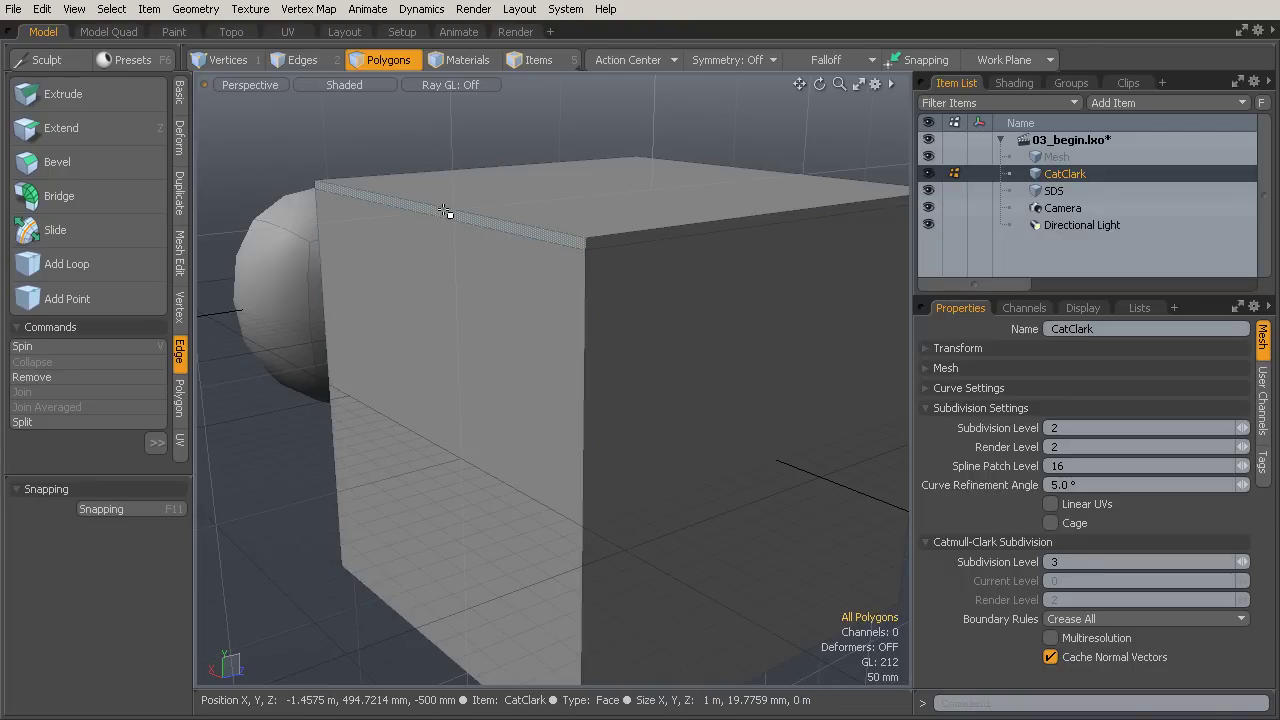
alt+drag(449, 212, 586, 277)
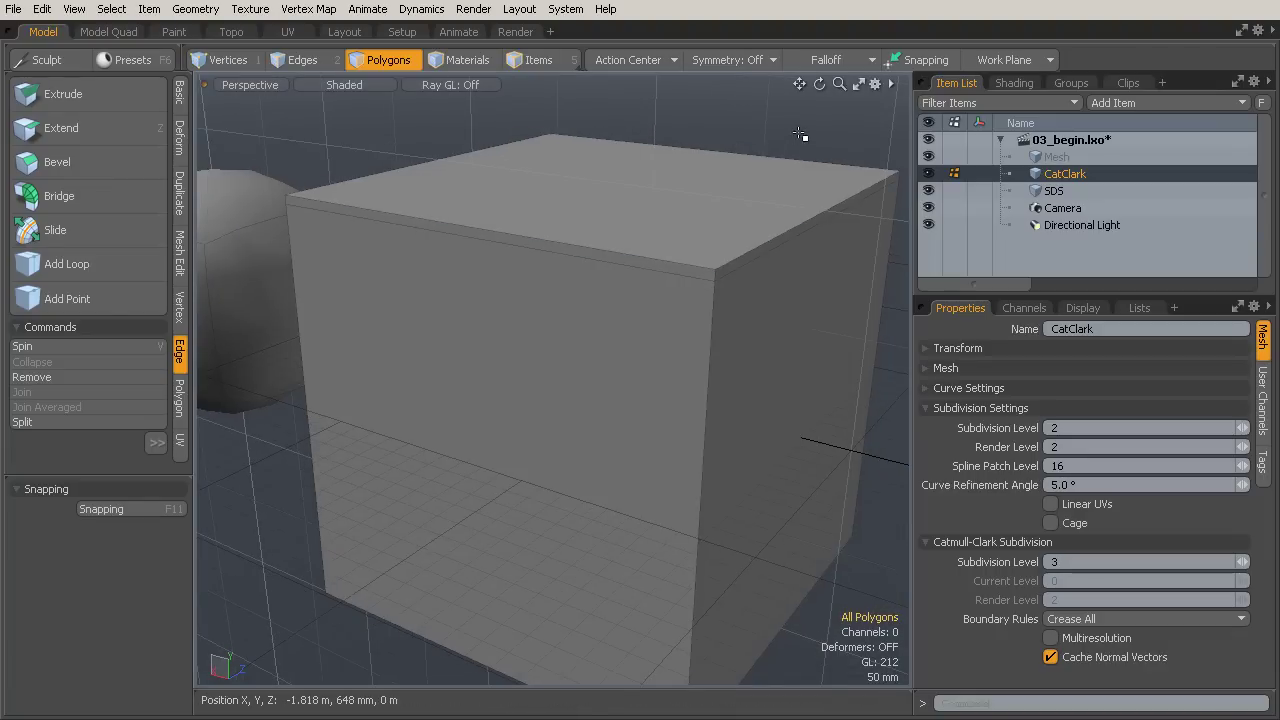
click(789, 258)
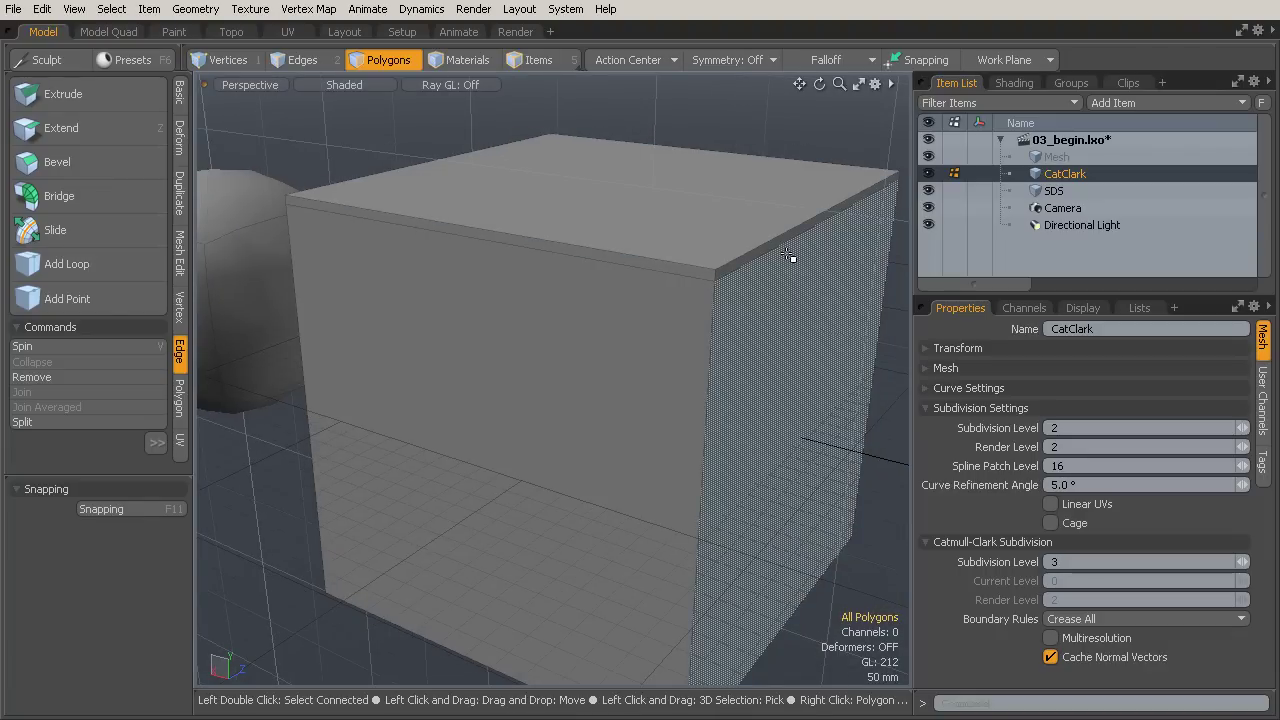
click(841, 204)
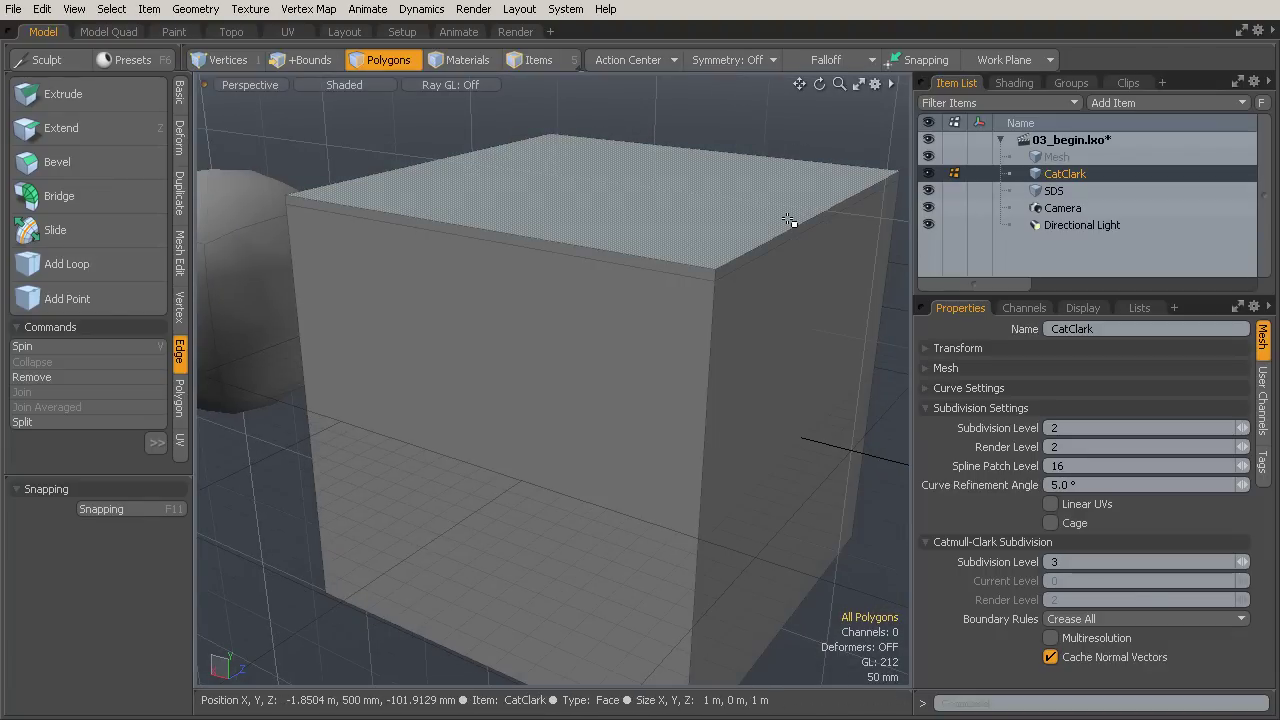
Re-enable smoothing on the CatClark cube and orbit to inspect its tighter top rim.
key(Tab)
mouse_move(791, 220)
alt+mouse_down()
mouse_move(761, 368)
mouse_move(667, 440)
mouse_move(709, 428)
alt+mouse_up()
scroll(761, 368, down, 3)
scroll(667, 440, up, 5)
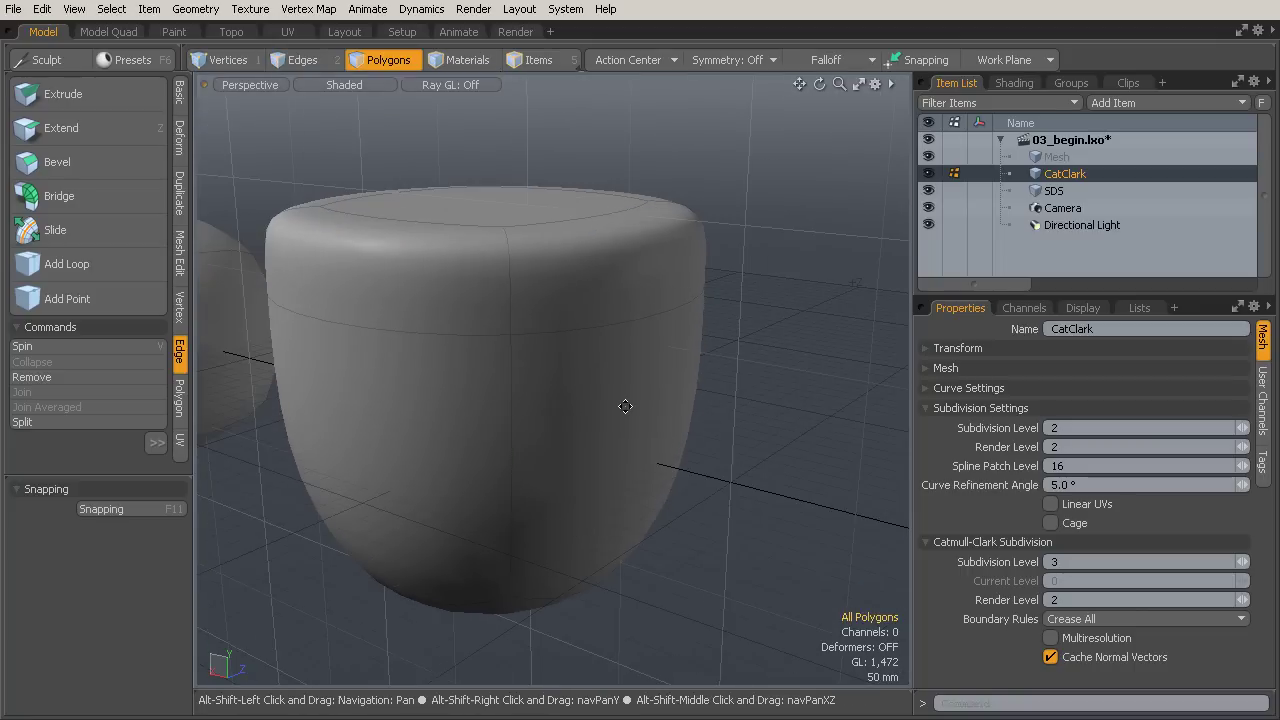
alt+drag(623, 403, 693, 366)
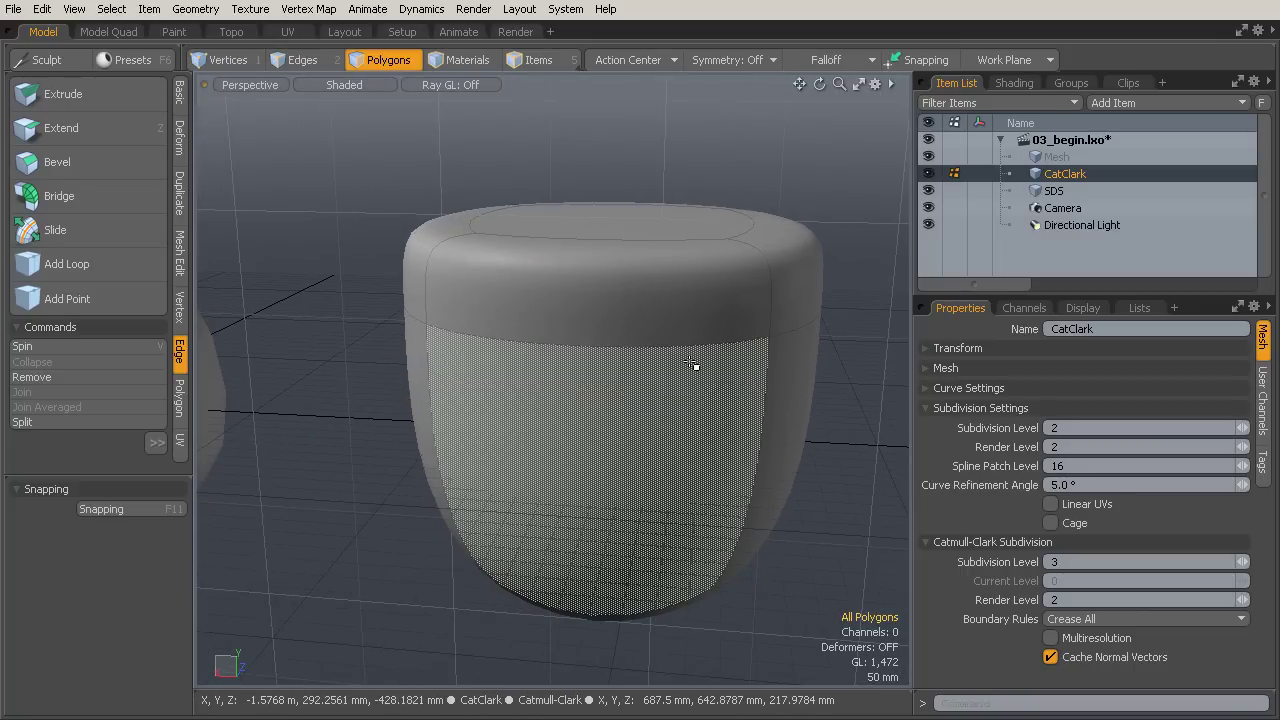
alt+drag(693, 366, 520, 372)
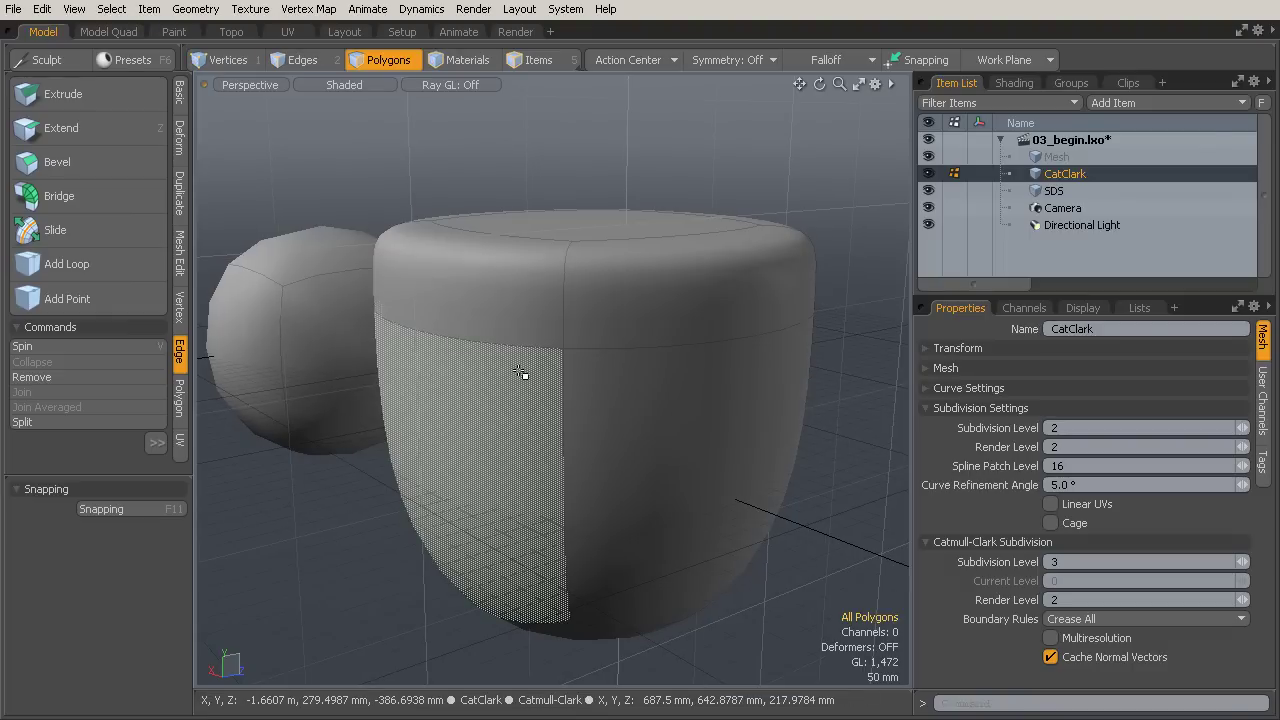
mouse_move(526, 376)
alt+mouse_down()
mouse_move(531, 403)
mouse_move(471, 426)
mouse_move(678, 398)
mouse_move(691, 371)
mouse_move(760, 331)
mouse_move(753, 358)
mouse_move(697, 400)
mouse_move(686, 384)
alt+mouse_up()
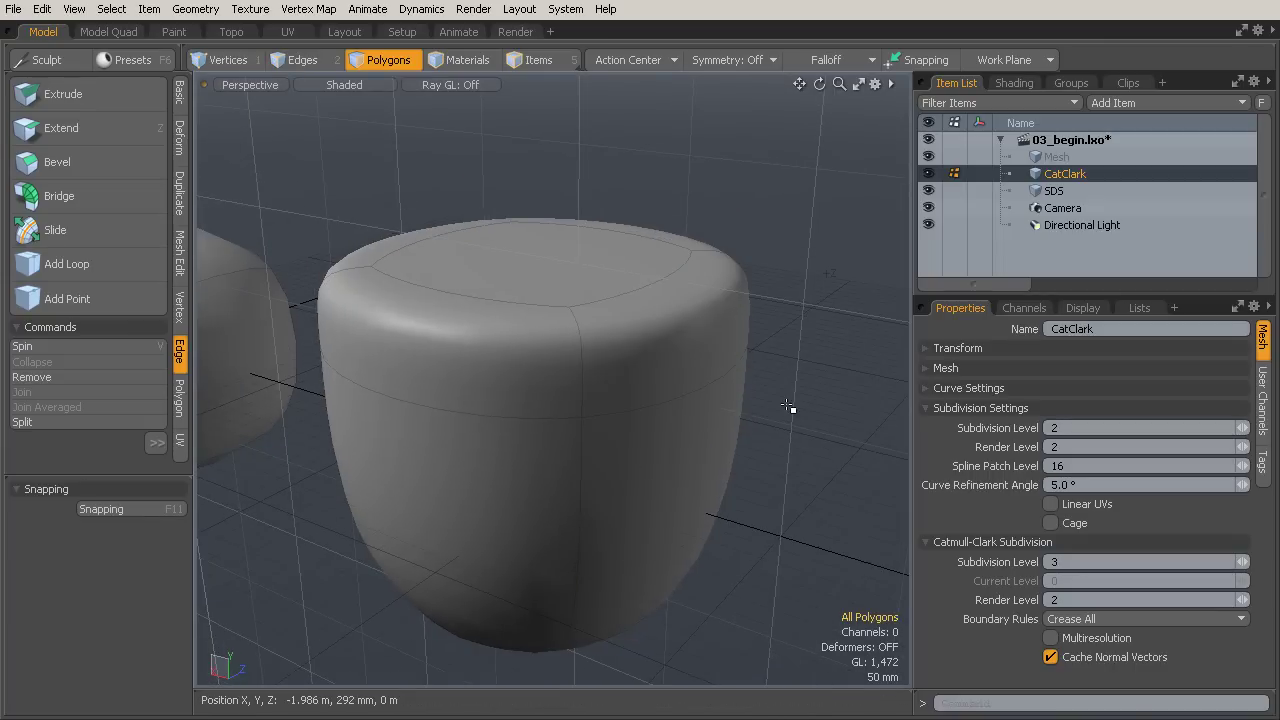
mouse_move(790, 405)
alt+mouse_down()
mouse_move(723, 406)
mouse_move(815, 400)
mouse_move(766, 397)
alt+mouse_up()
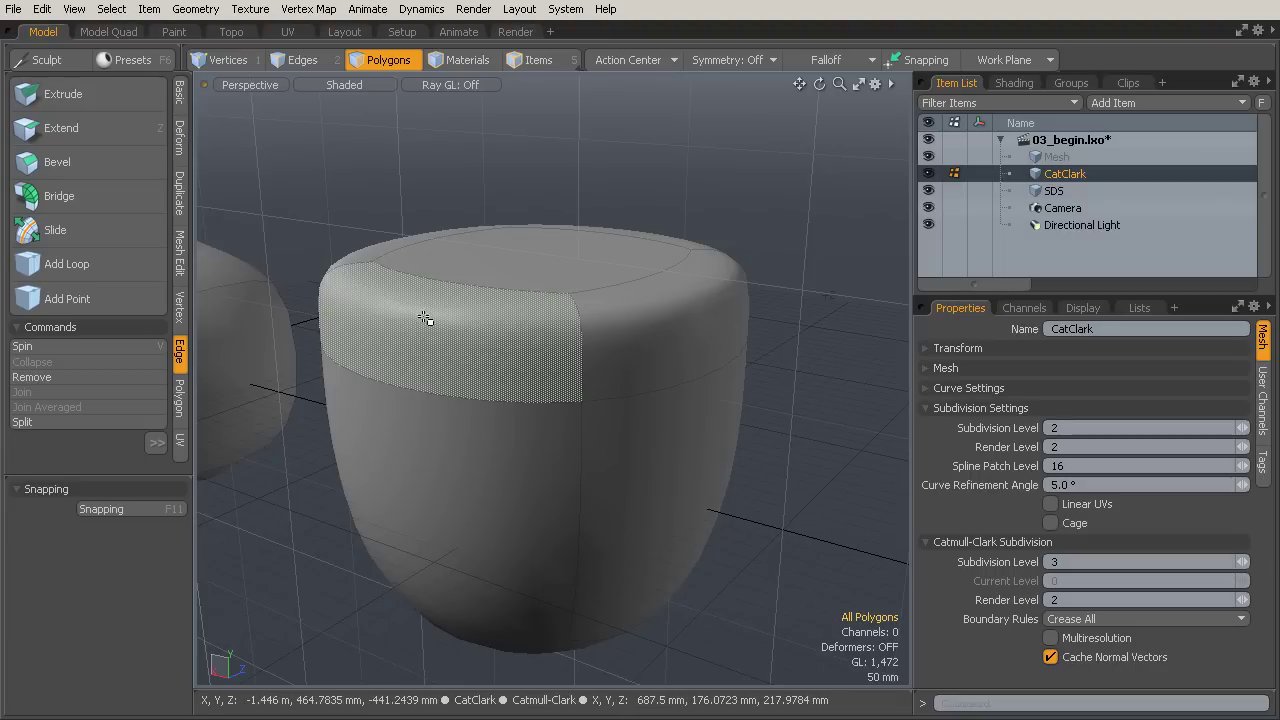
Bevel the CatClark cube's top face inward with an inset of about 22 mm.
key(Tab)
alt+drag(777, 380, 634, 294)
click(600, 291)
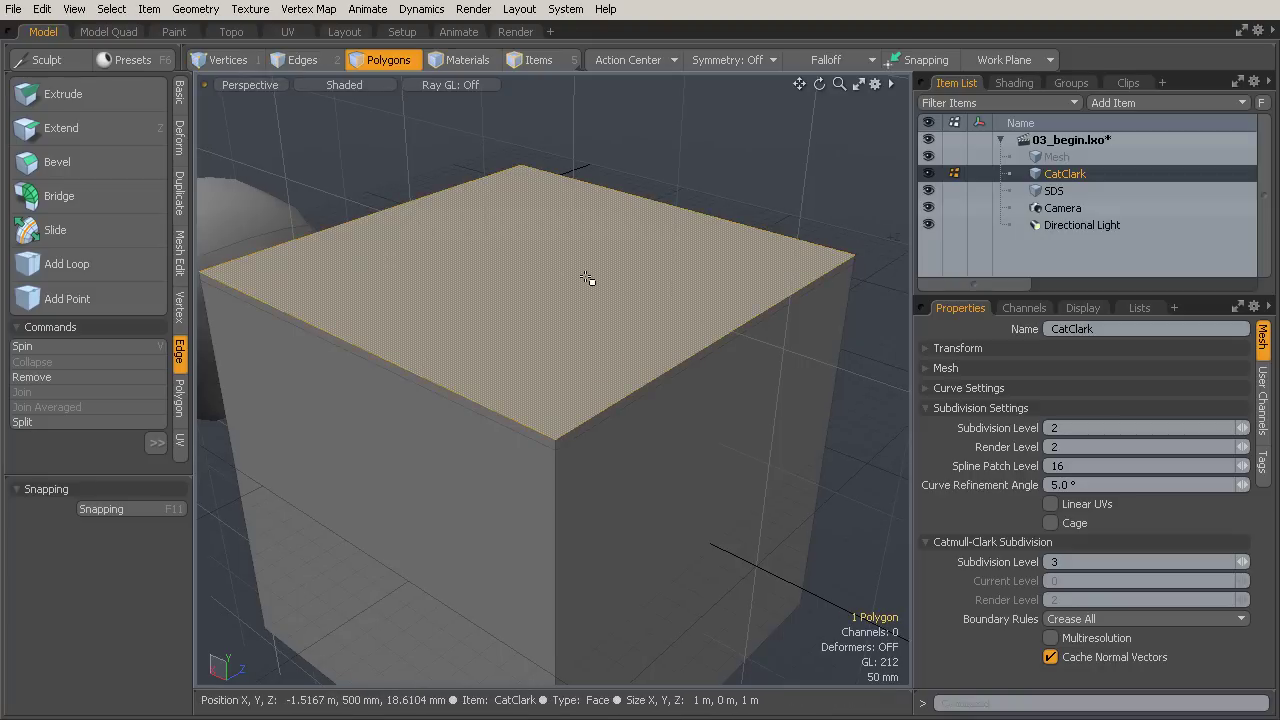
key(b)
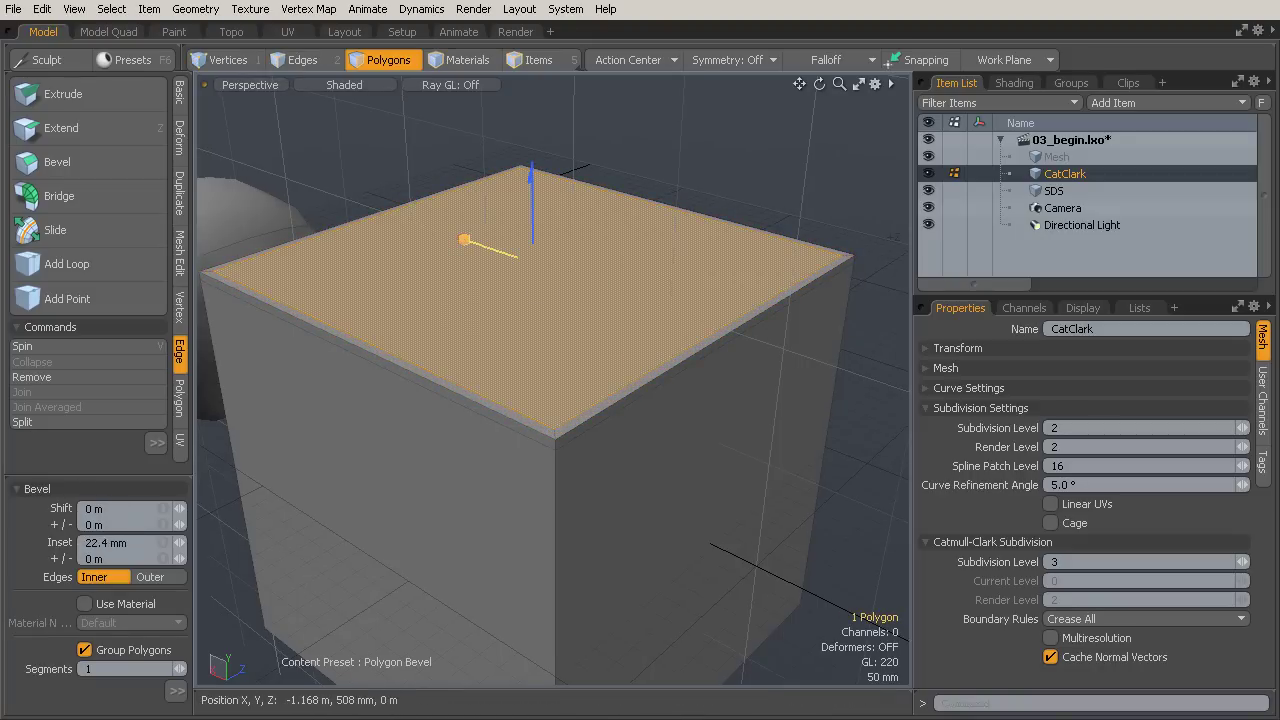
key(space)
click(763, 197)
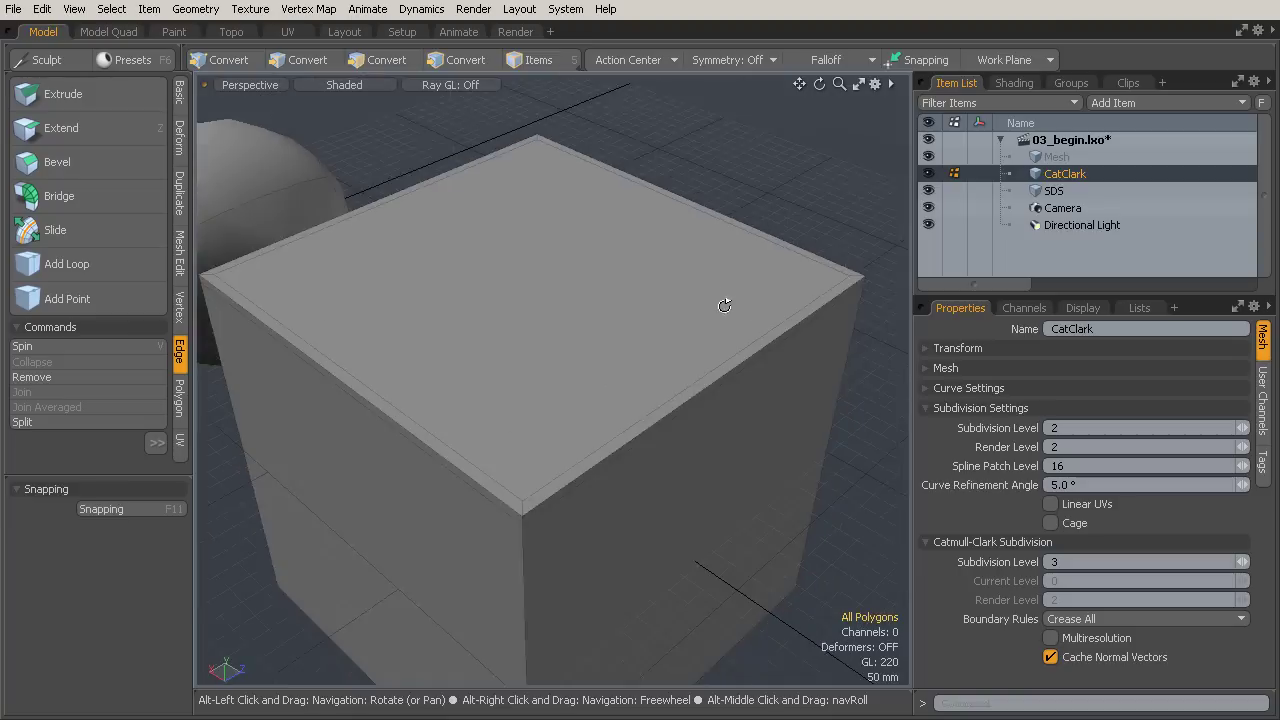
Turn smoothing back on and orbit to check the crisper smoothed top rim.
mouse_move(723, 303)
alt+mouse_down()
mouse_move(565, 438)
mouse_move(500, 423)
alt+mouse_up()
scroll(500, 423, up, 3)
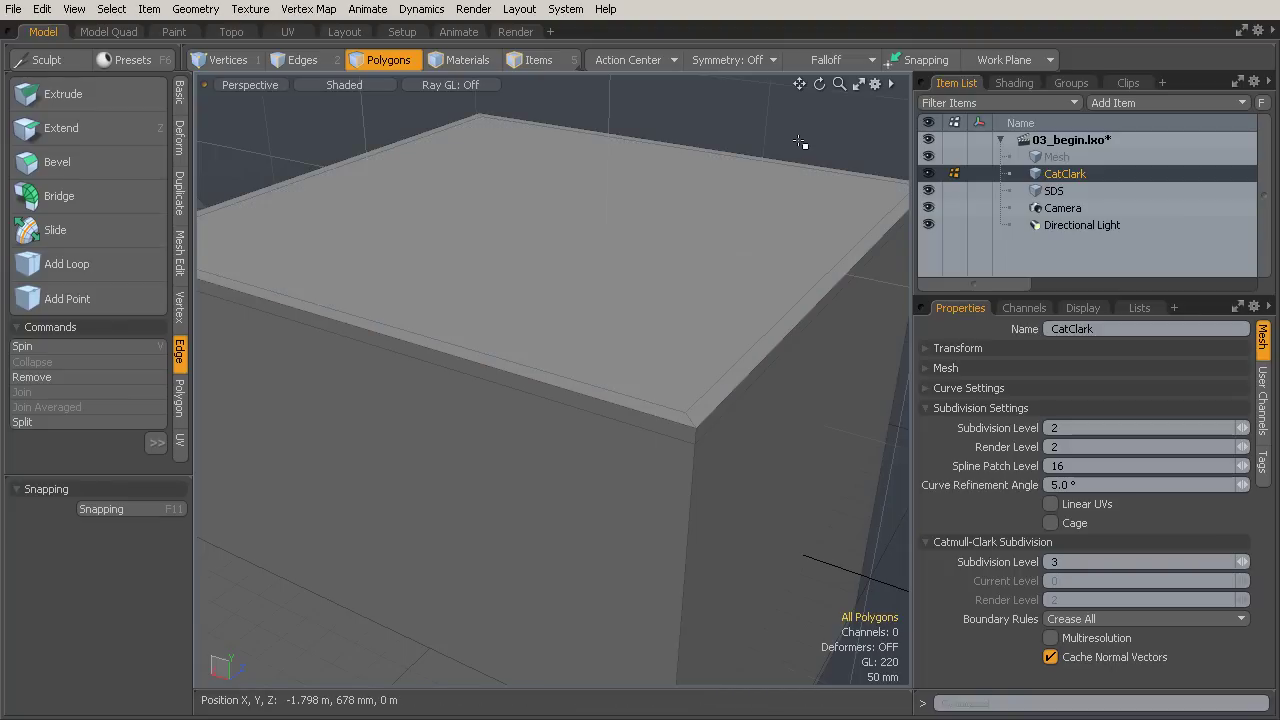
key(alt)
key(Tab)
scroll(777, 251, down, 5)
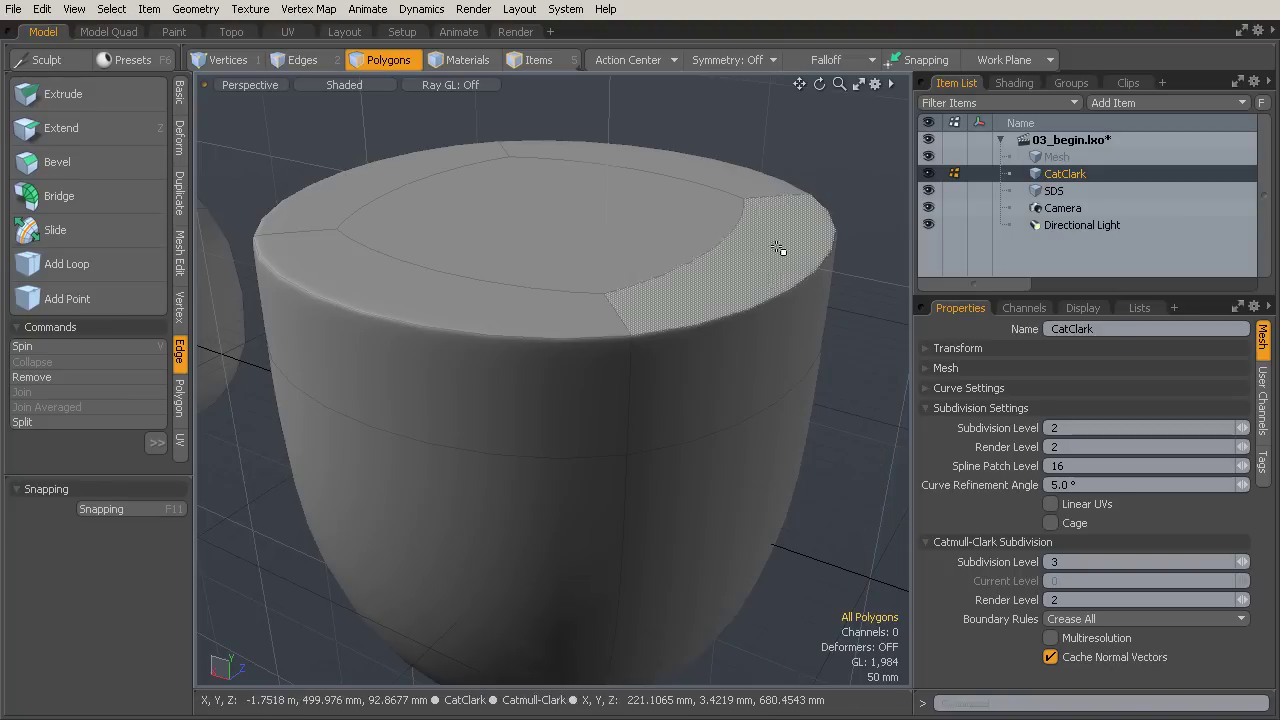
mouse_move(777, 251)
alt+mouse_down()
mouse_move(777, 297)
mouse_move(707, 411)
alt+mouse_up()
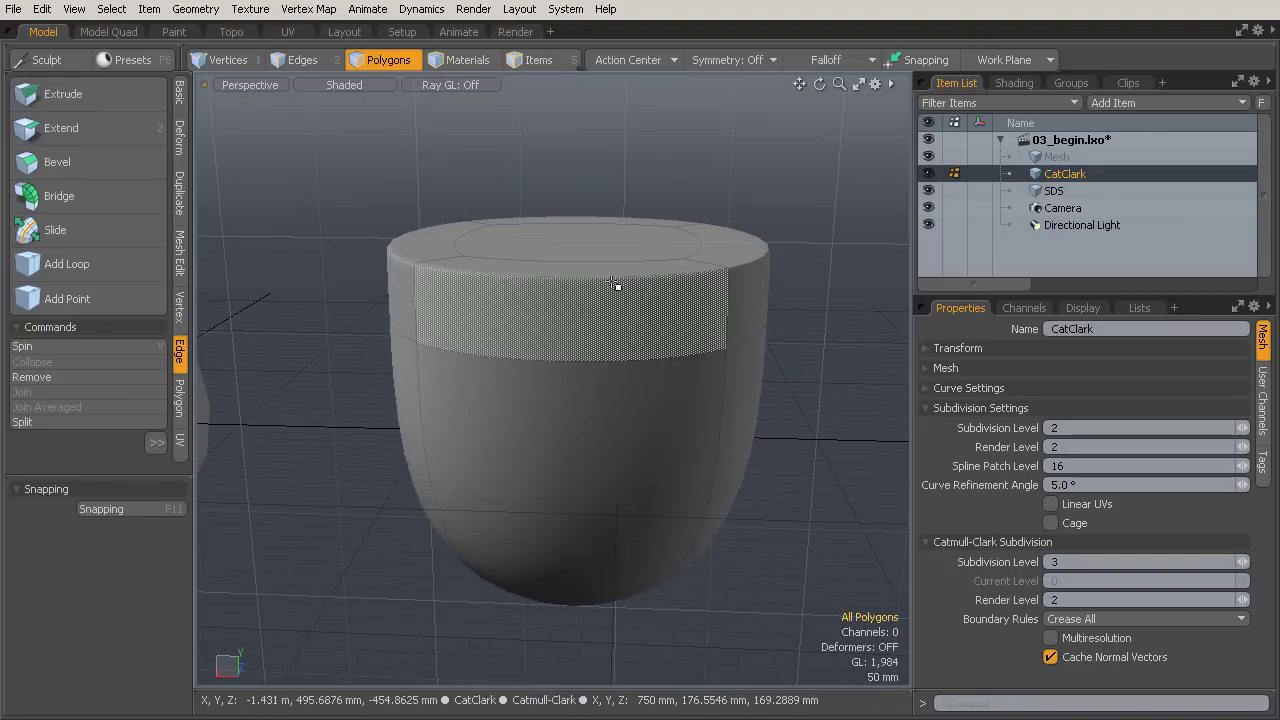
mouse_move(614, 286)
alt+mouse_down()
mouse_move(623, 380)
mouse_move(434, 354)
mouse_move(703, 340)
mouse_move(654, 383)
mouse_move(741, 372)
mouse_move(814, 343)
mouse_move(514, 363)
mouse_move(638, 361)
mouse_move(714, 313)
mouse_move(777, 353)
alt+mouse_up()
Select the SDS mesh and raise its subdivision level to 4.
click(1062, 190)
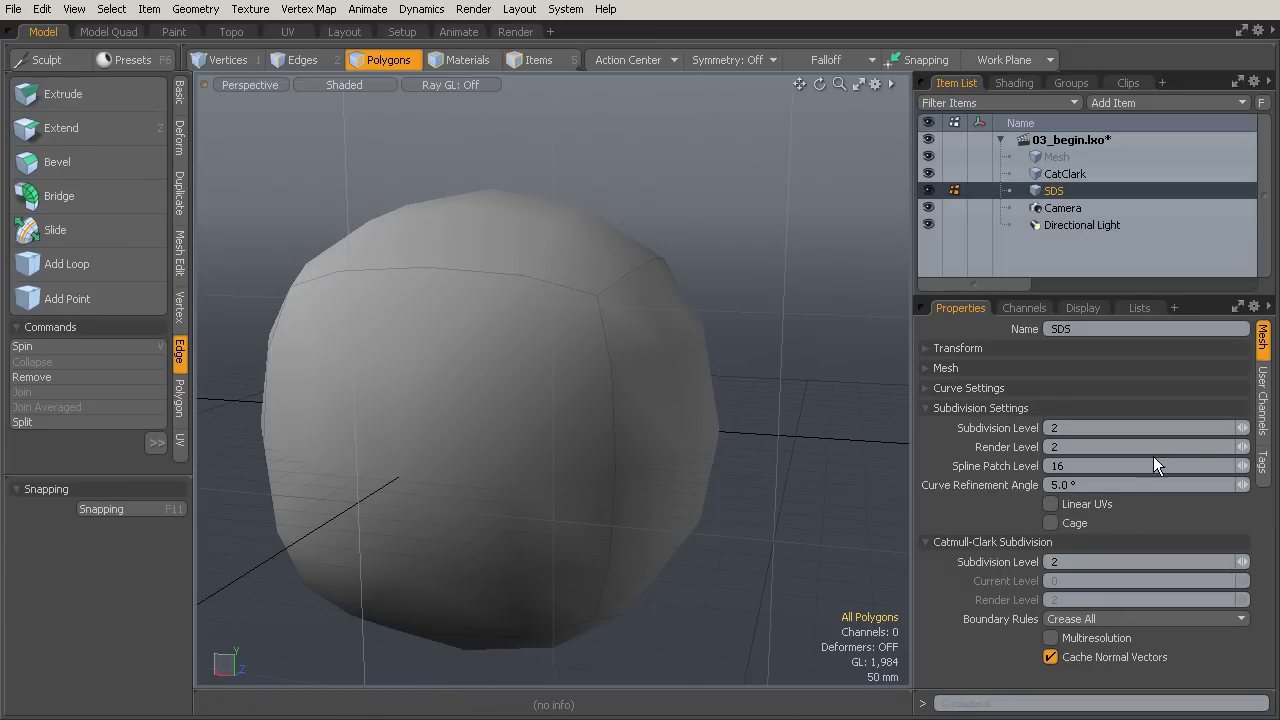
click(1248, 432)
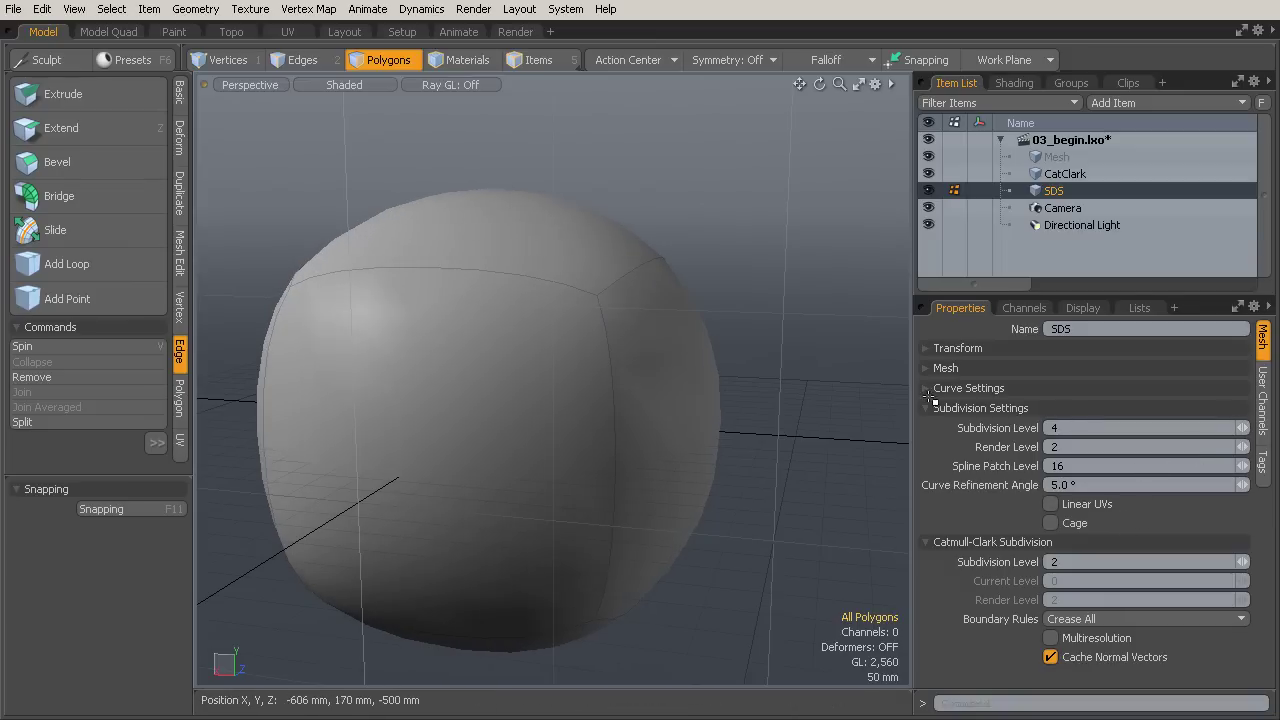
mouse_move(798, 424)
alt+mouse_down()
mouse_move(805, 435)
mouse_move(780, 397)
mouse_move(927, 367)
alt+mouse_up()
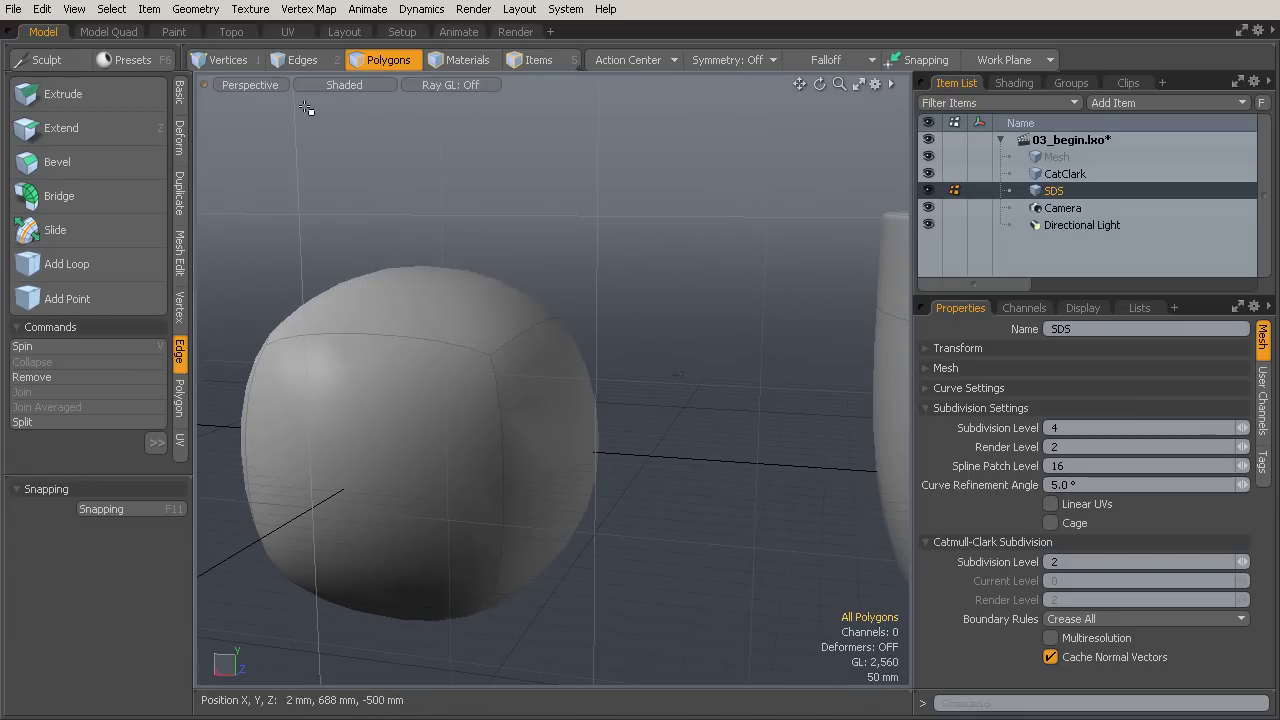
In Edges mode, select the four edges bordering the SDS cube's top face.
click(300, 60)
double_click(402, 338)
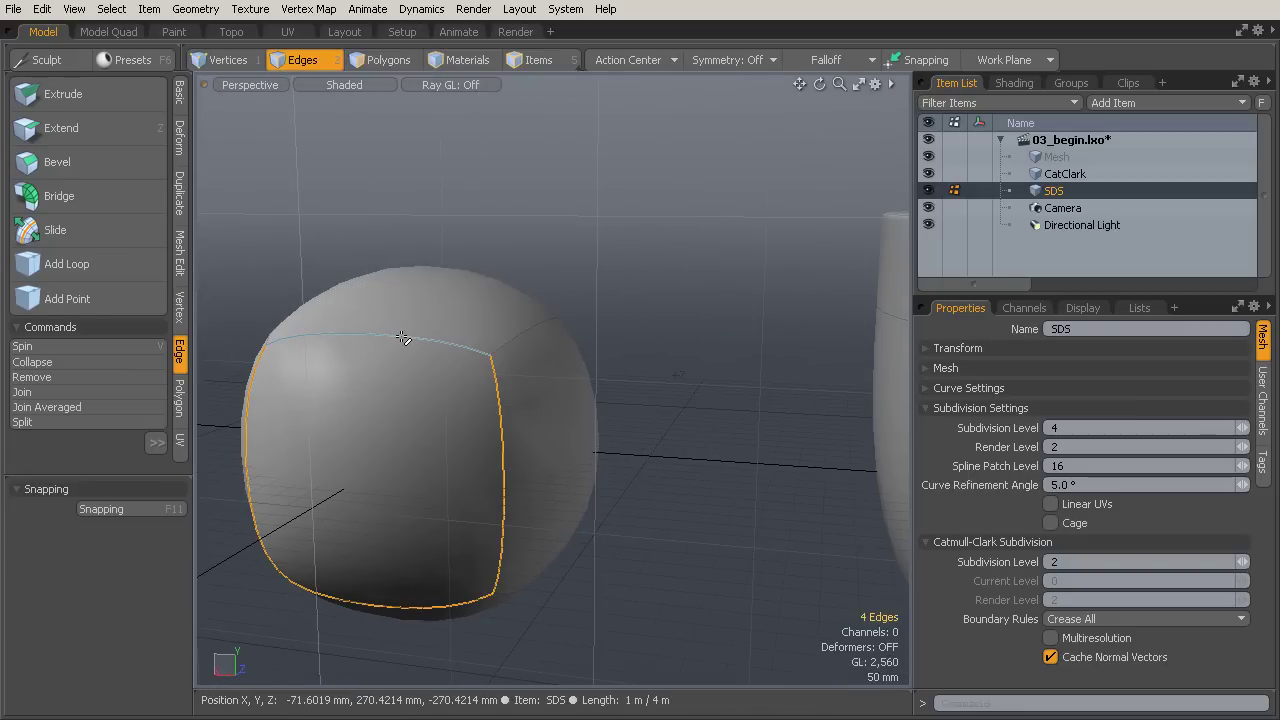
click(512, 340)
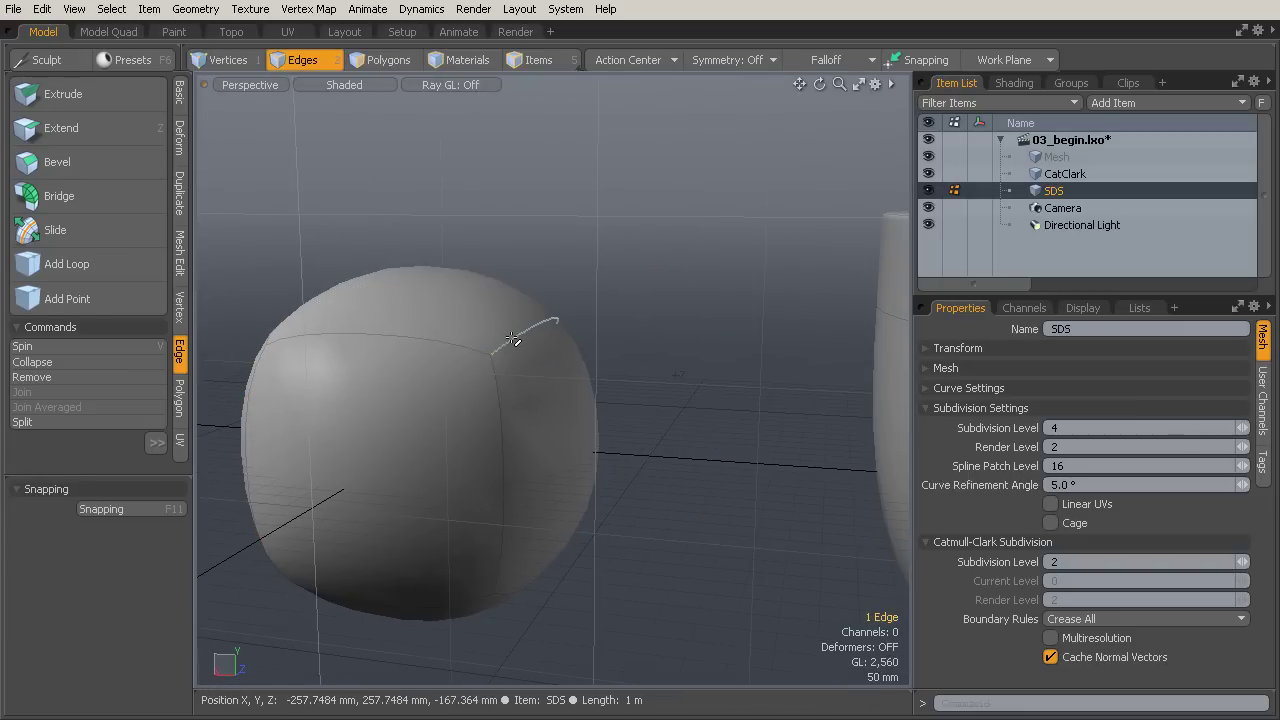
mouse_move(531, 349)
alt+mouse_down()
mouse_move(426, 360)
mouse_move(658, 447)
mouse_move(466, 374)
mouse_move(520, 405)
mouse_move(680, 434)
mouse_move(758, 412)
mouse_move(623, 374)
mouse_move(590, 405)
alt+mouse_up()
shift+click(466, 374)
shift+click(695, 439)
click(309, 9)
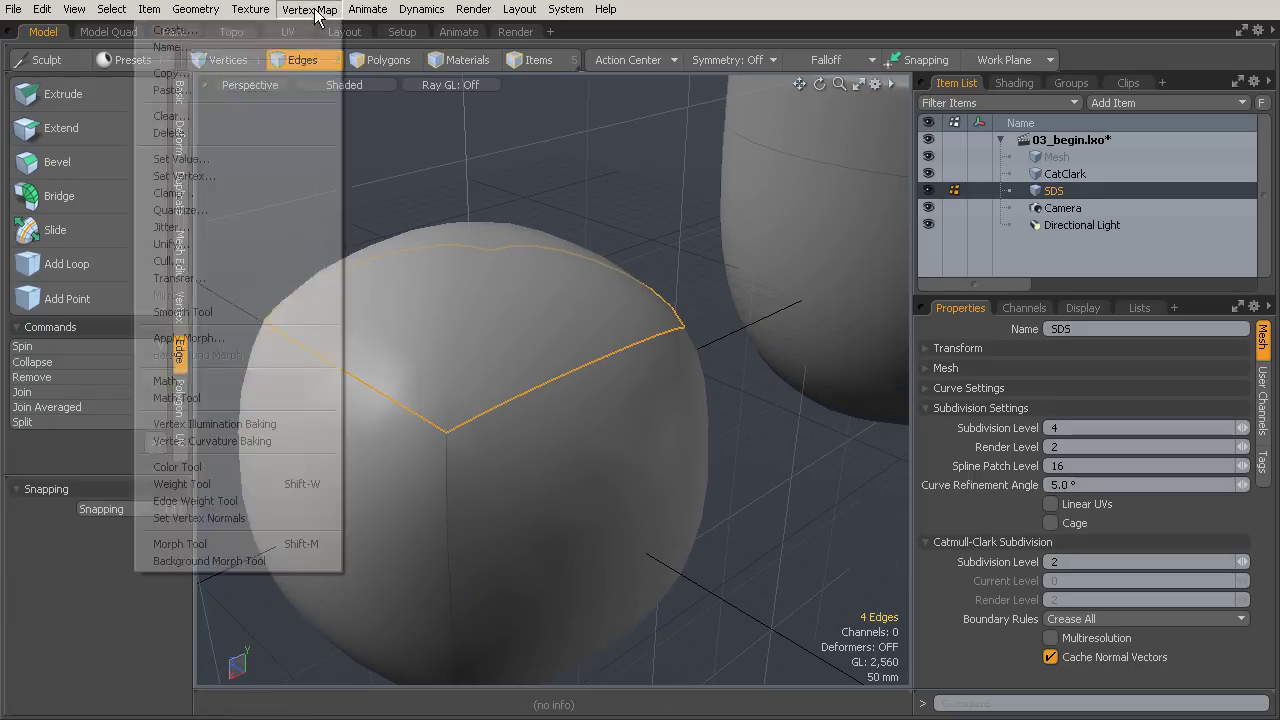
Drag an Edge Weight of 89.5% onto the selected top edges.
click(266, 499)
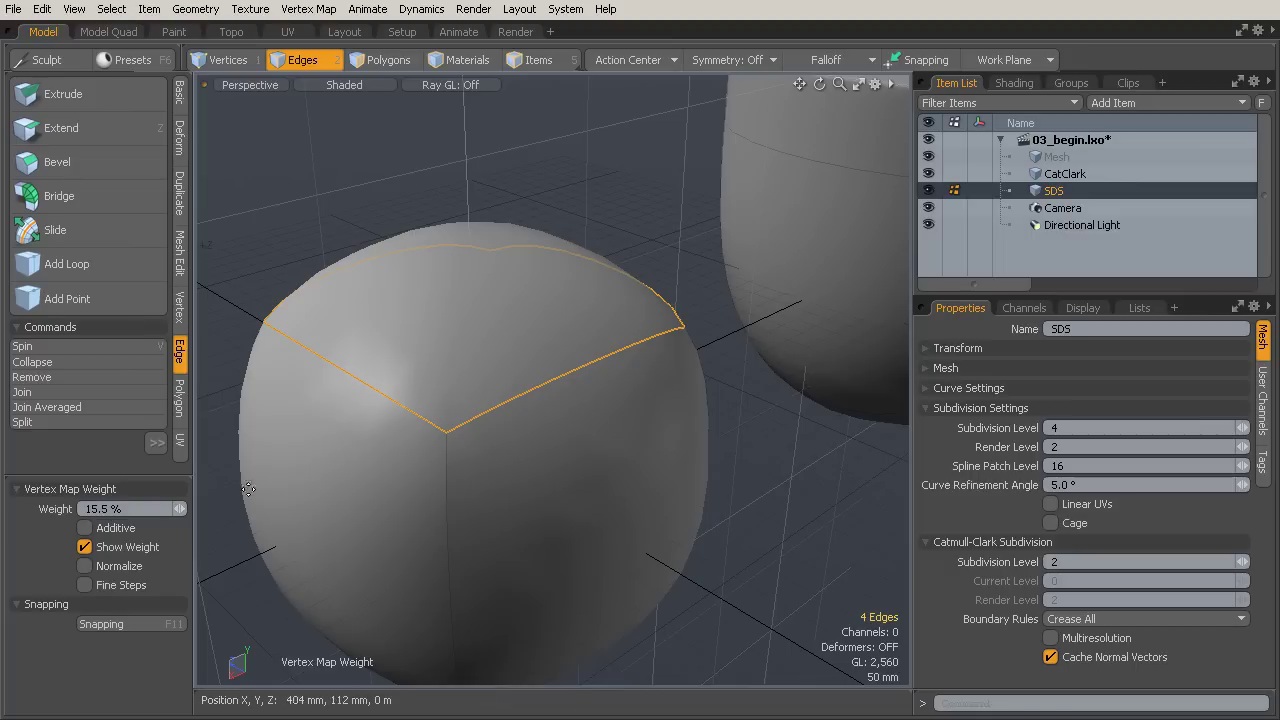
drag(467, 394, 505, 394)
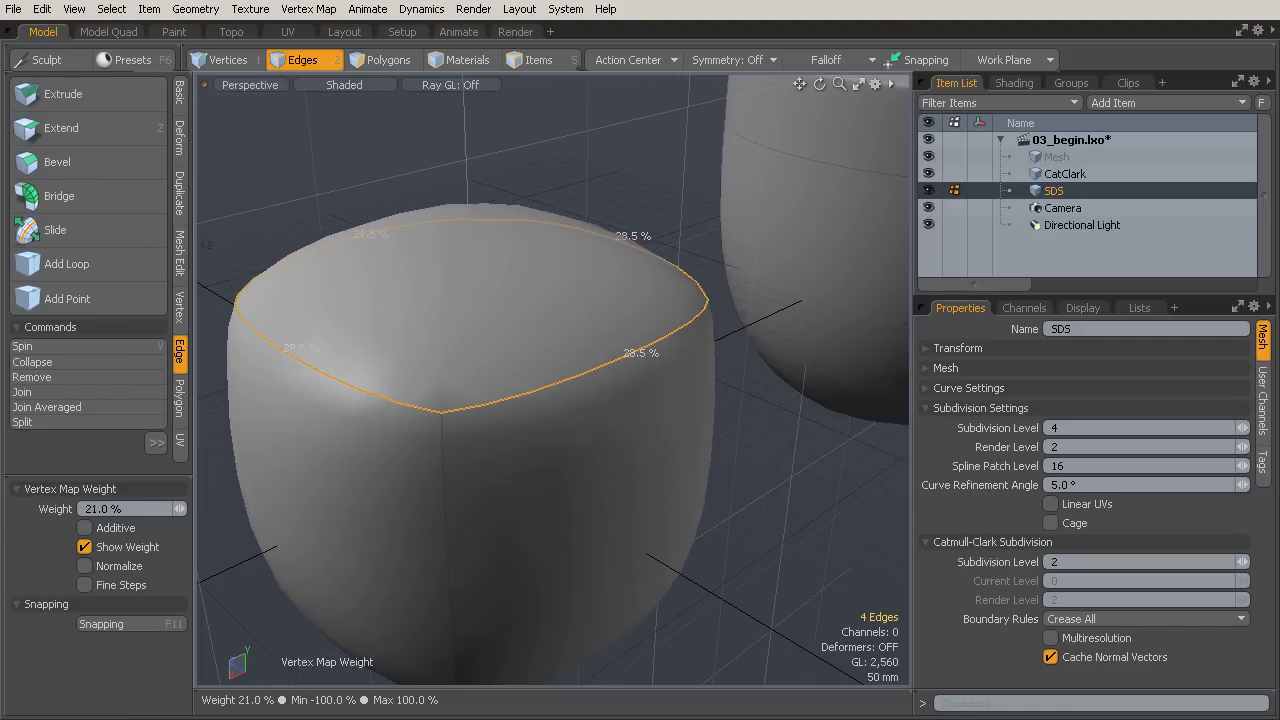
drag(505, 394, 835, 394)
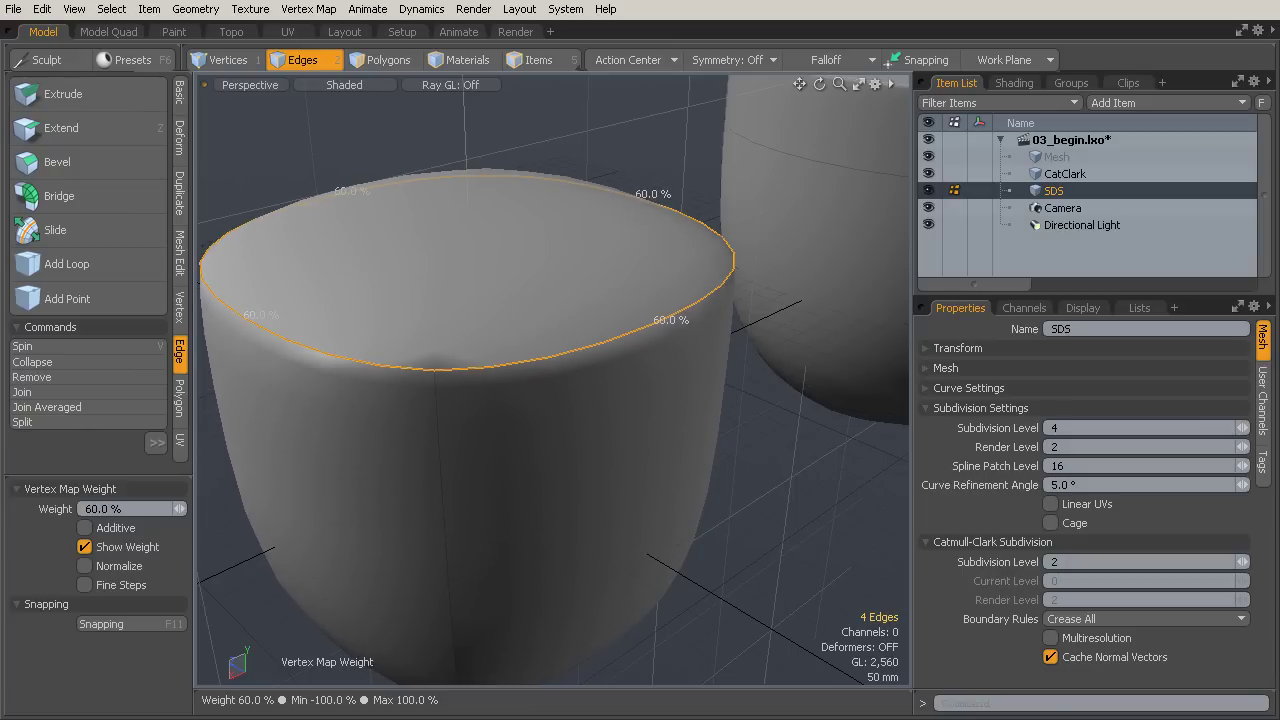
mouse_move(835, 394)
mouse_down()
mouse_move(1168, 394)
mouse_move(1080, 394)
mouse_up()
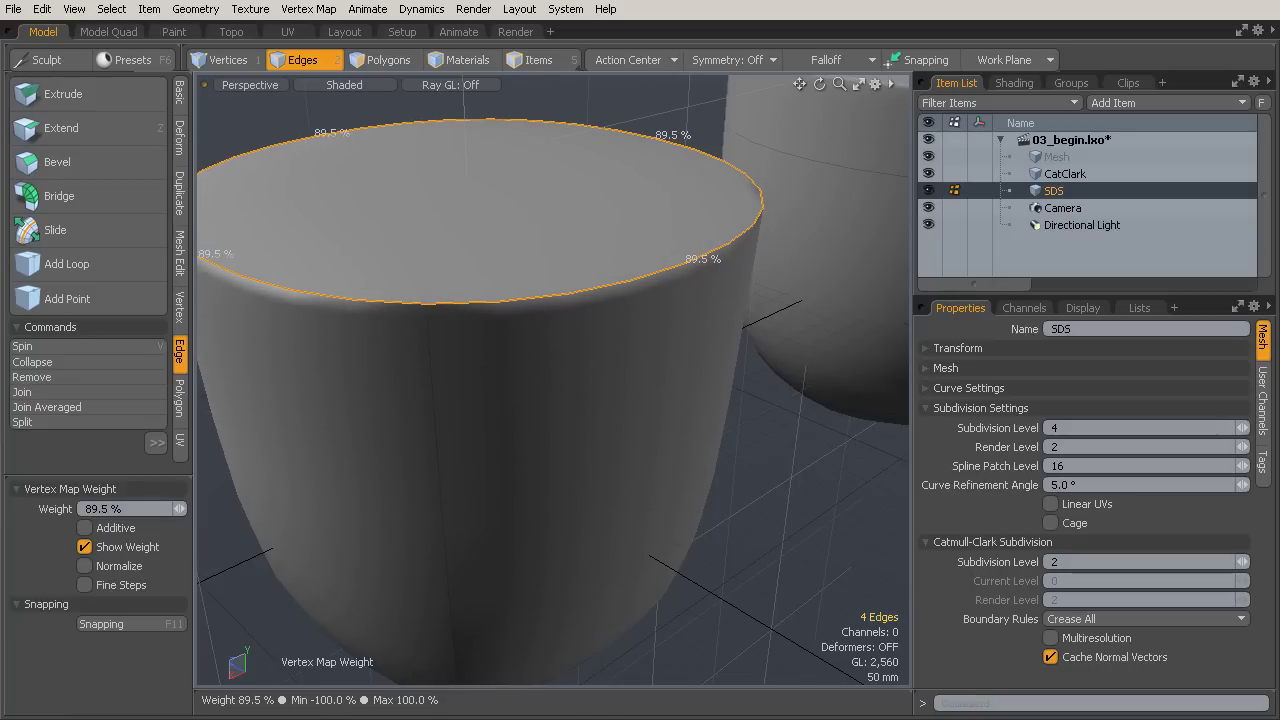
scroll(514, 549, down, 5)
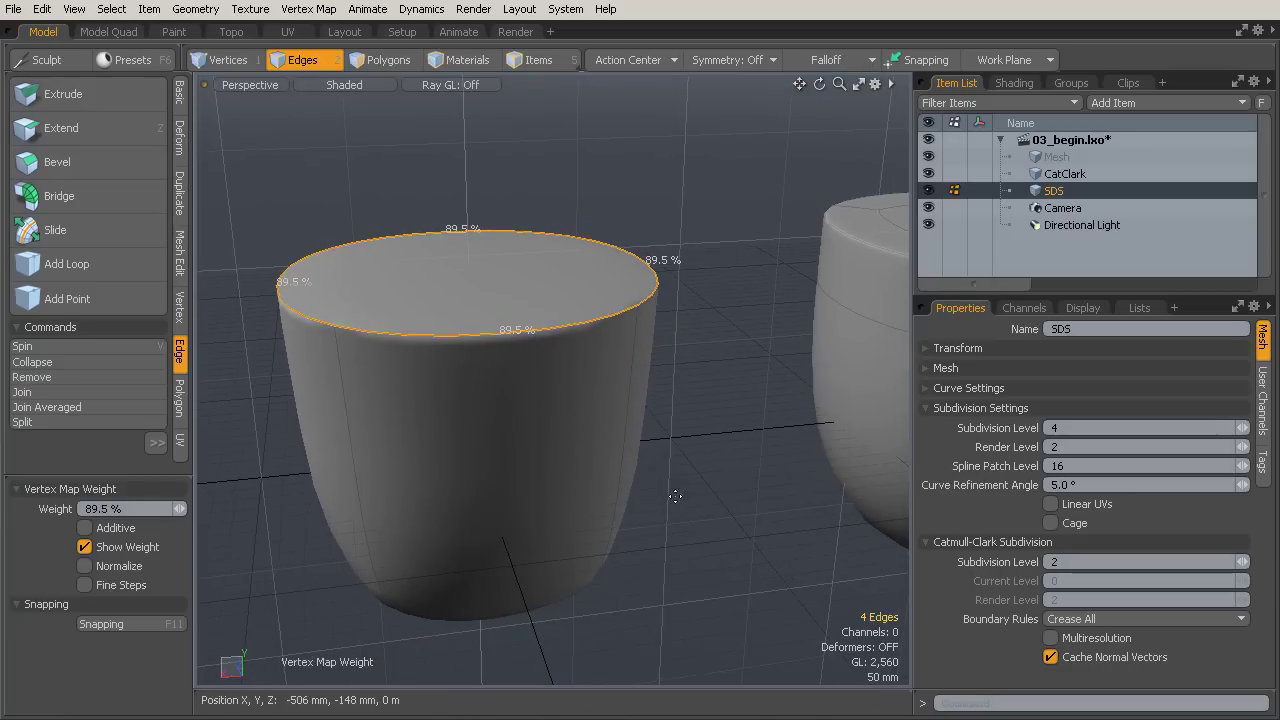
Drop the edge weight tool, deselect the edges, and orbit to inspect the sharpened rim.
key(space)
click(719, 484)
alt+drag(719, 484, 639, 310)
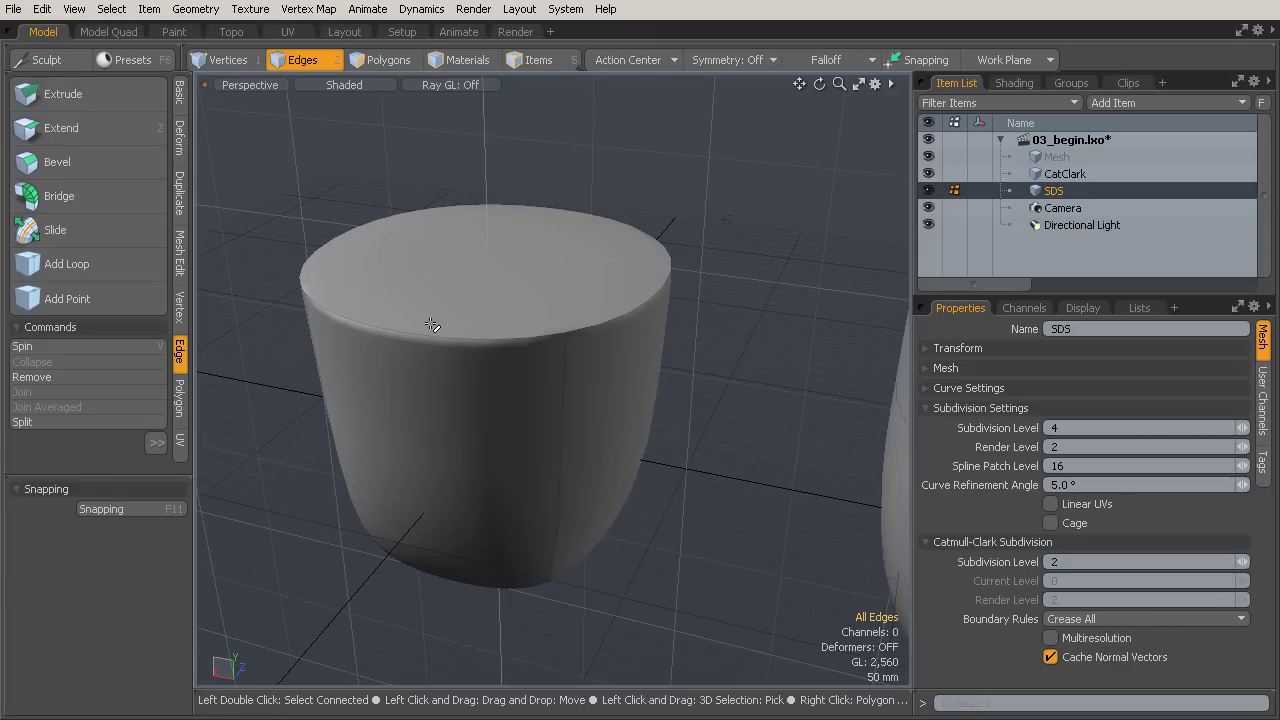
mouse_move(432, 325)
alt+mouse_down()
mouse_move(466, 366)
mouse_move(583, 368)
mouse_move(449, 240)
mouse_move(429, 457)
alt+mouse_up()
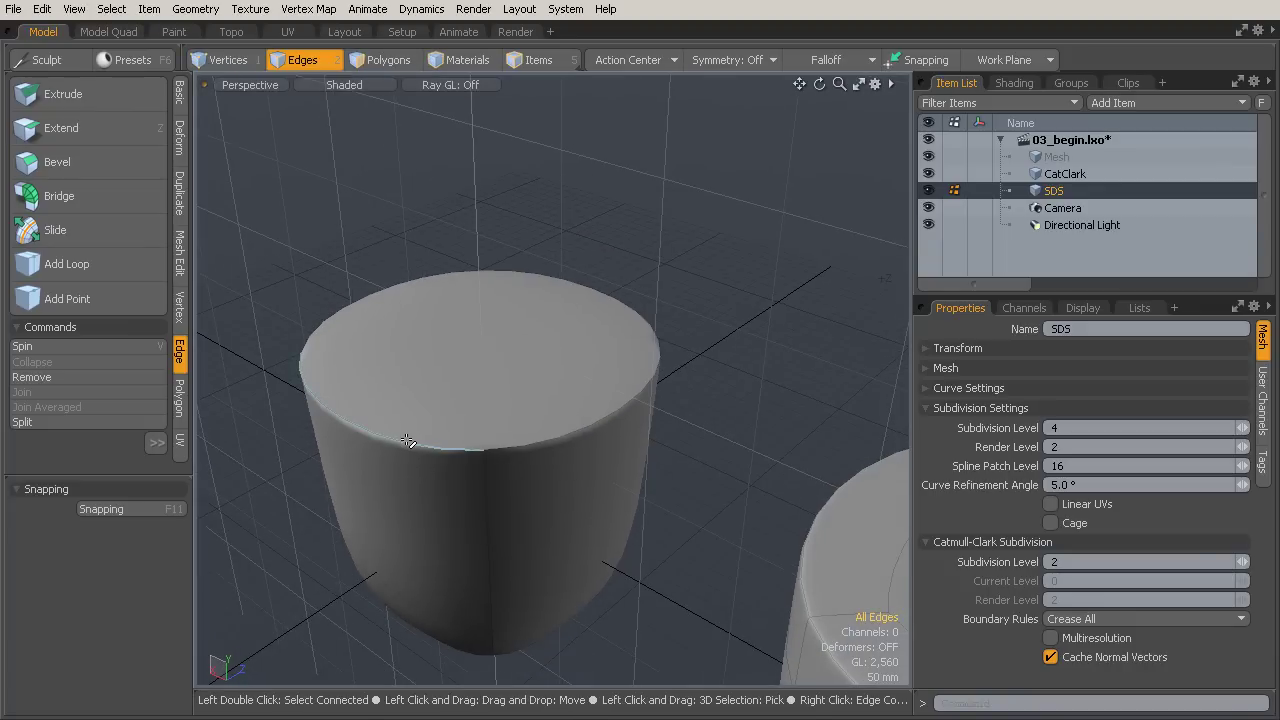
mouse_move(449, 463)
alt+mouse_down()
mouse_move(583, 423)
mouse_move(623, 394)
mouse_move(376, 416)
mouse_move(662, 474)
mouse_move(629, 451)
mouse_move(648, 485)
mouse_move(617, 475)
alt+mouse_up()
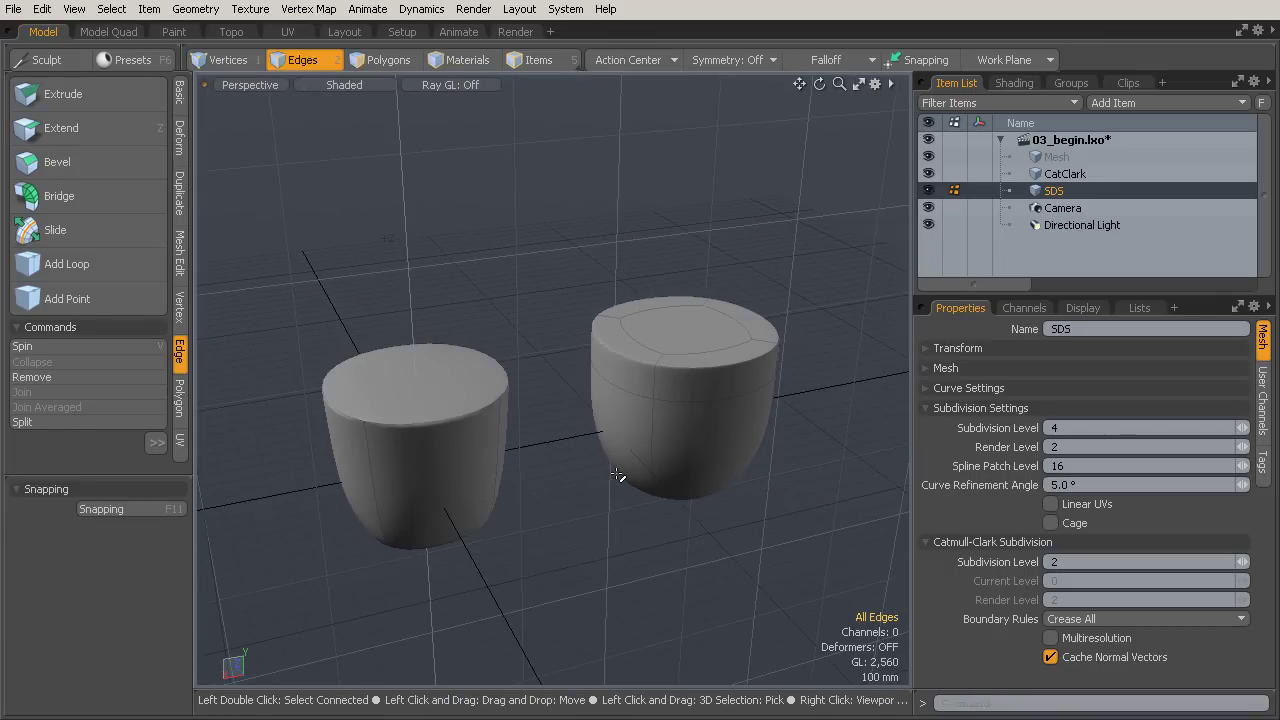